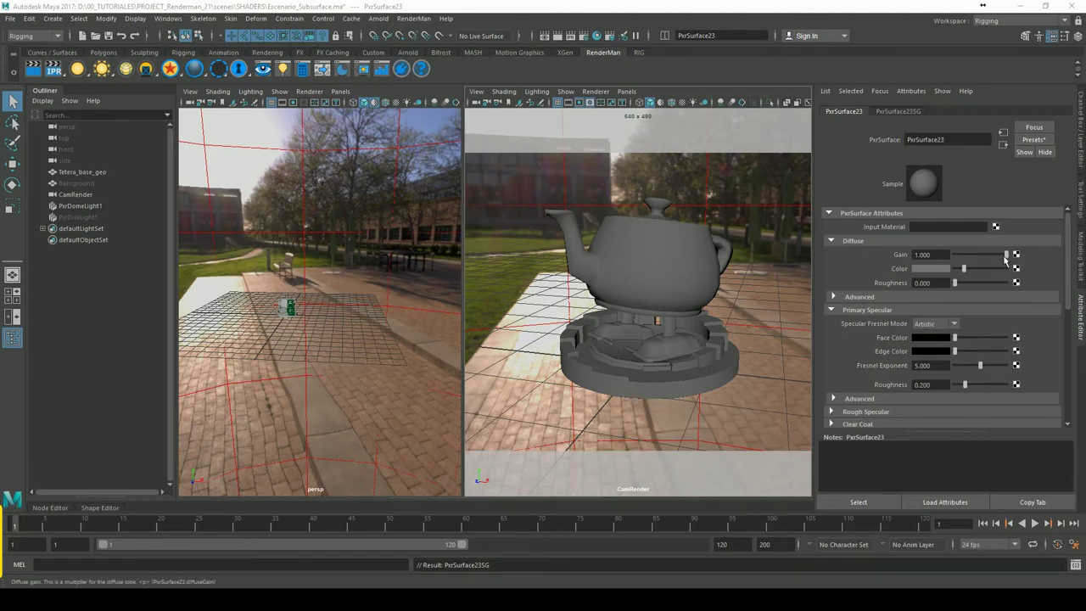
Set Diffuse Gain to 0 and collapse the Diffuse and Primary Specular sections.
{"action": "left_click_drag", "start_coordinate": [1006, 255], "coordinate": [954, 255]}
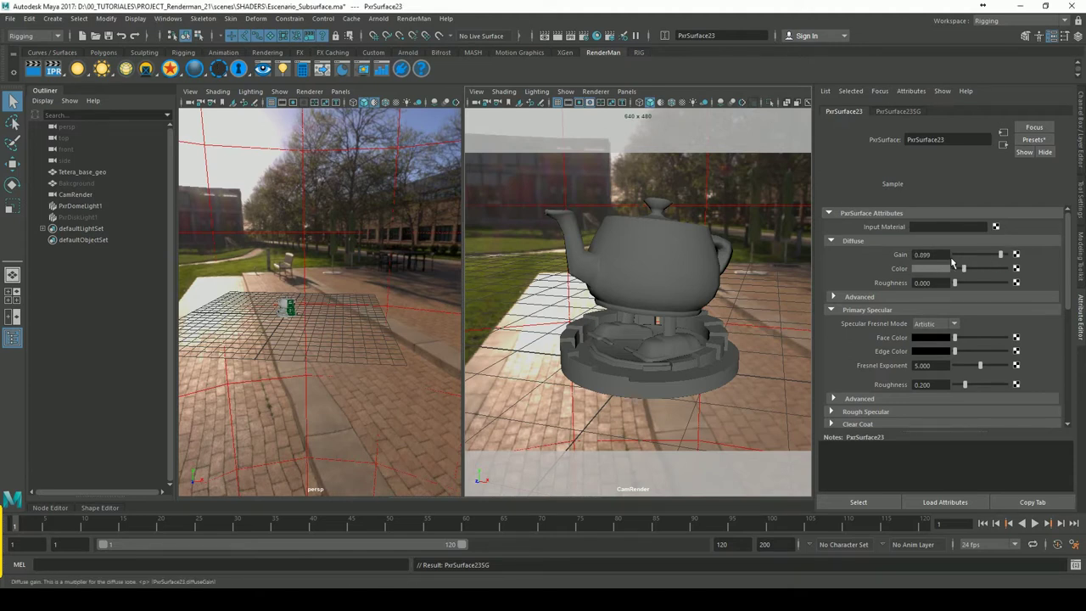
{"action": "left_click", "coordinate": [838, 243]}
{"action": "left_click", "coordinate": [842, 254]}
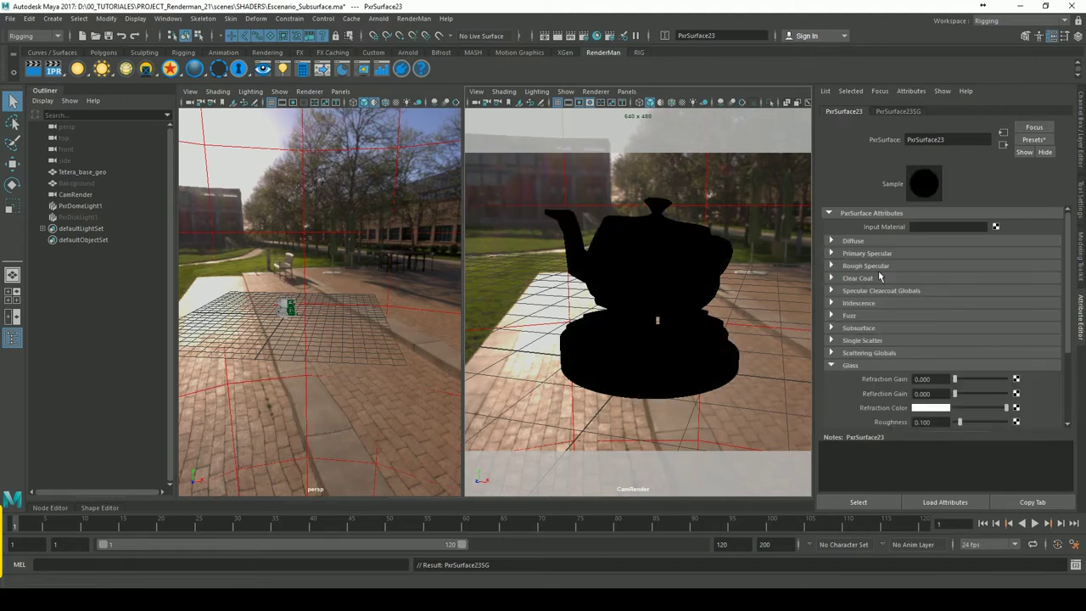
Expand the Fuzz section of PxrSurface23 and look over its settings.
{"action": "left_click", "coordinate": [842, 319]}
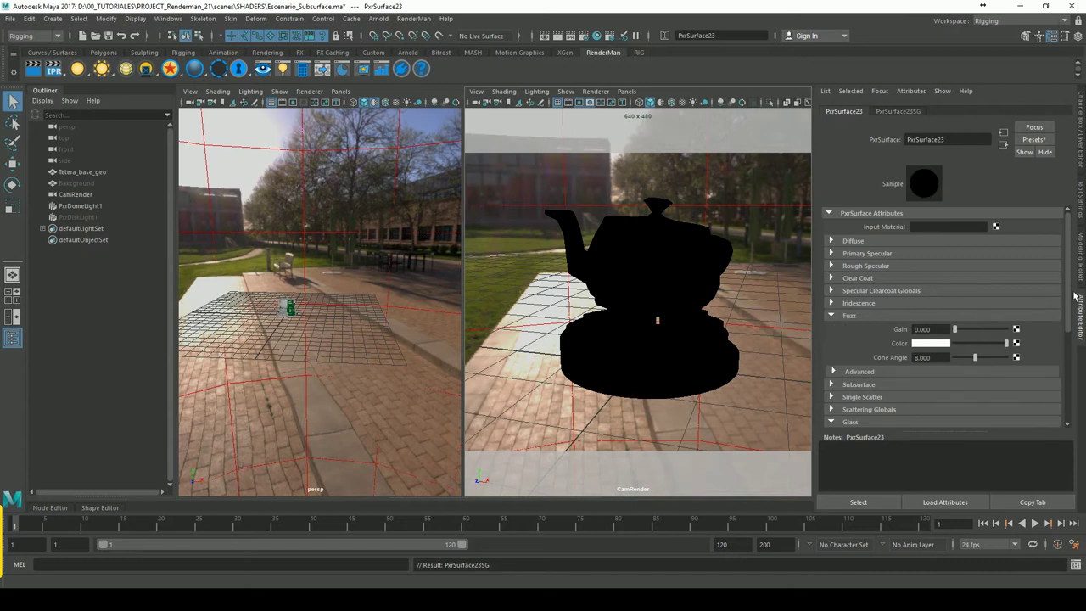
{"action": "left_click_drag", "start_coordinate": [1070, 296], "coordinate": [1070, 313]}
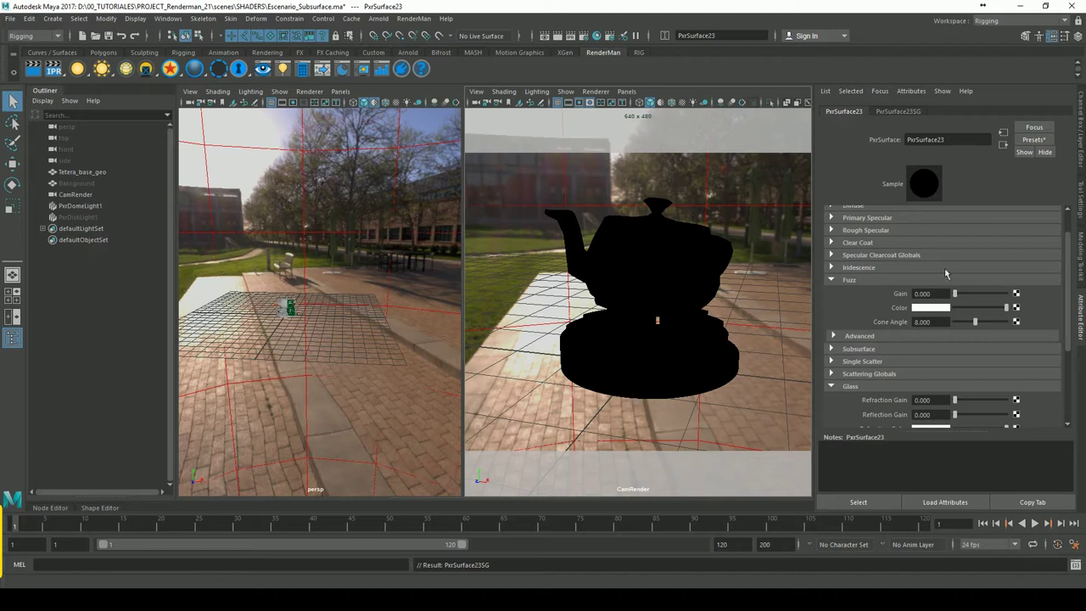
{"action": "scroll", "coordinate": [1069, 297], "scroll_direction": "down", "scroll_amount": 1}
{"action": "scroll", "coordinate": [1069, 297], "scroll_direction": "up", "scroll_amount": 2}
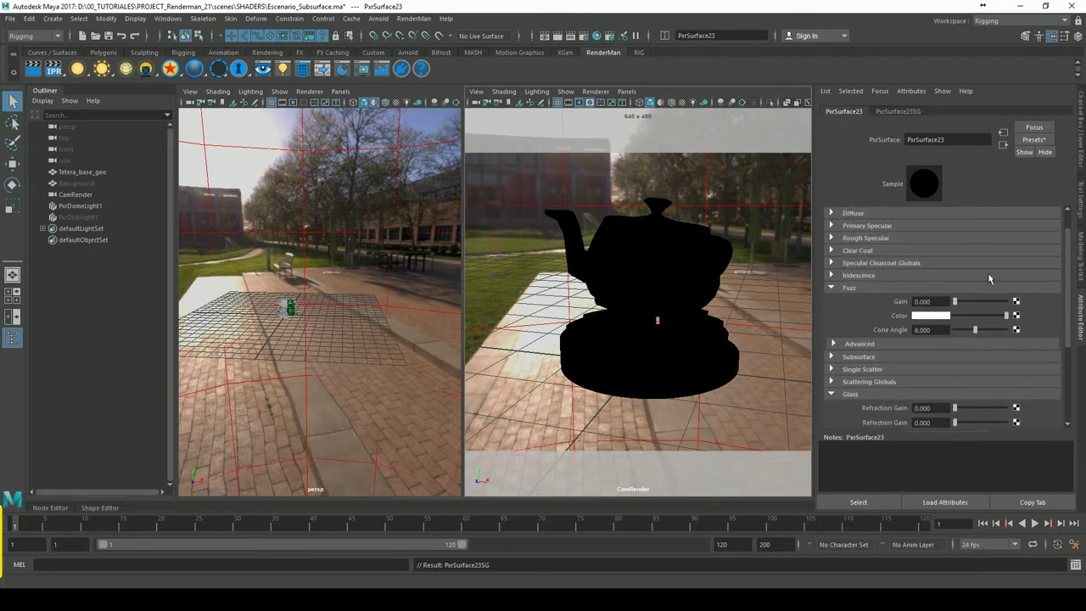
{"action": "scroll", "coordinate": [1074, 305], "scroll_direction": "up", "scroll_amount": 1}
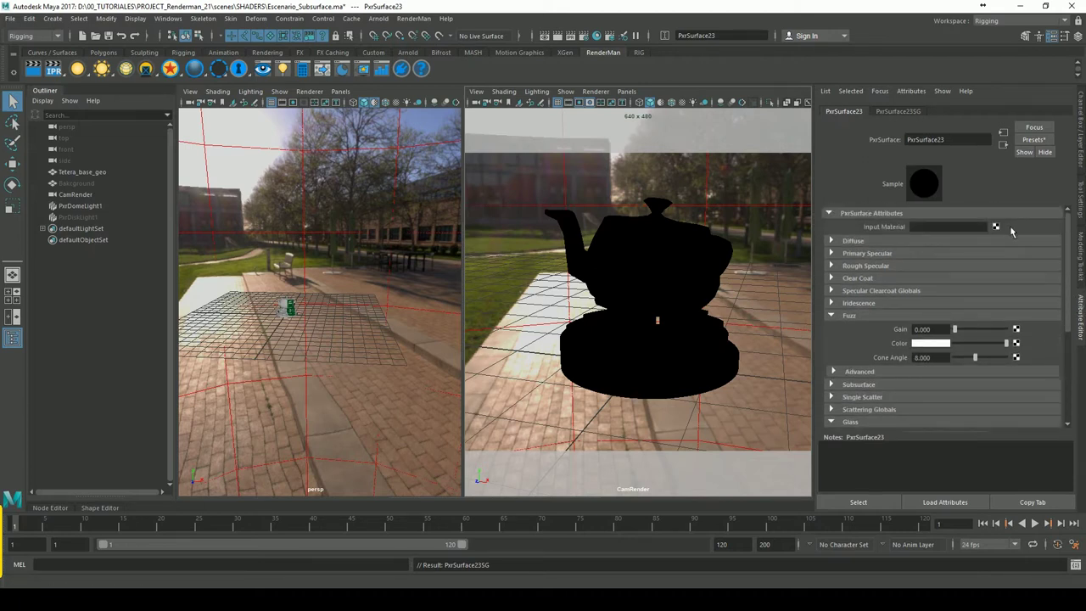
Give the diffuse colour a saturated red and raise Diffuse Gain back to 1.
{"action": "left_click", "coordinate": [853, 241]}
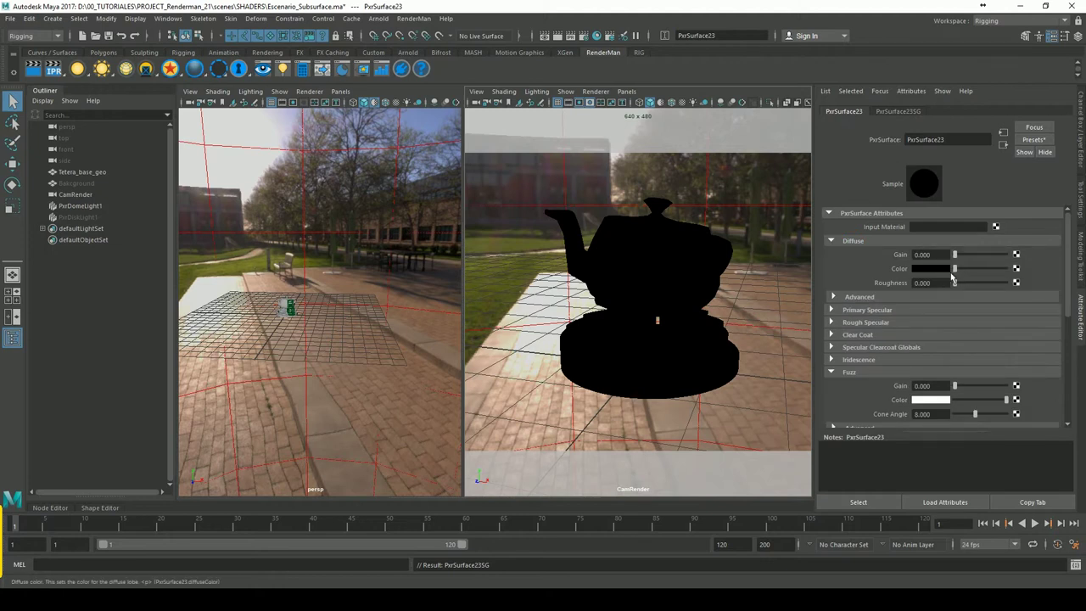
{"action": "left_click_drag", "start_coordinate": [961, 268], "coordinate": [970, 269]}
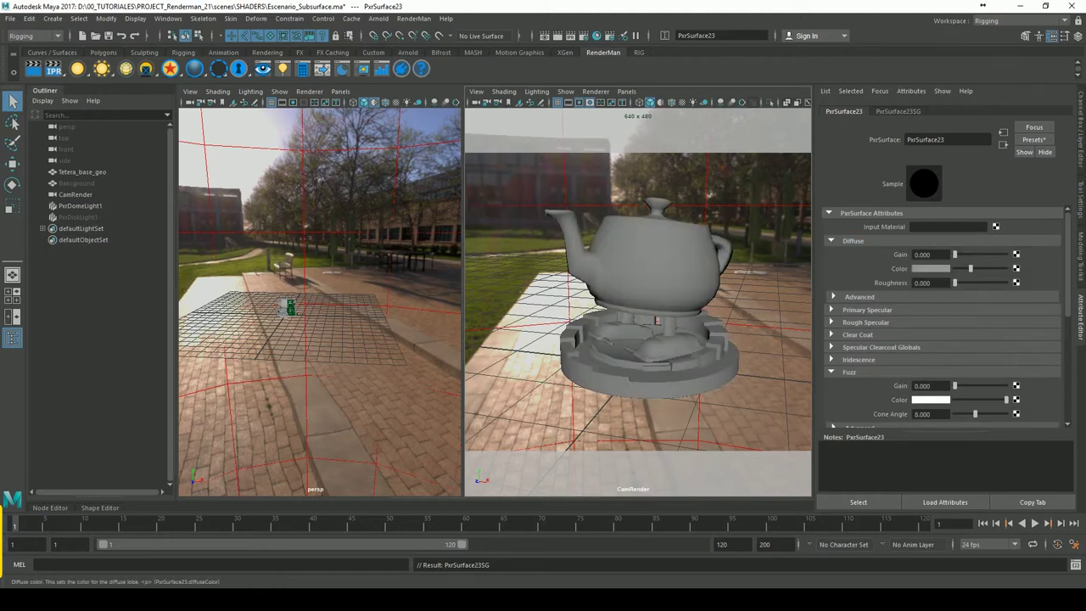
{"action": "left_click", "coordinate": [931, 268]}
{"action": "left_click_drag", "start_coordinate": [958, 317], "coordinate": [964, 319]}
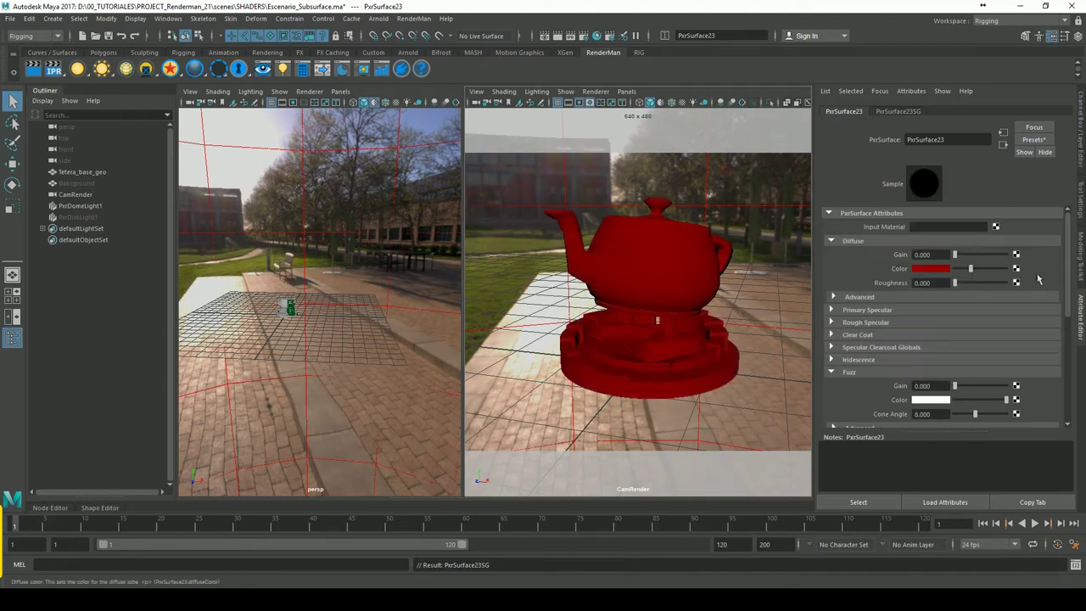
{"action": "left_click_drag", "start_coordinate": [955, 255], "coordinate": [1010, 255]}
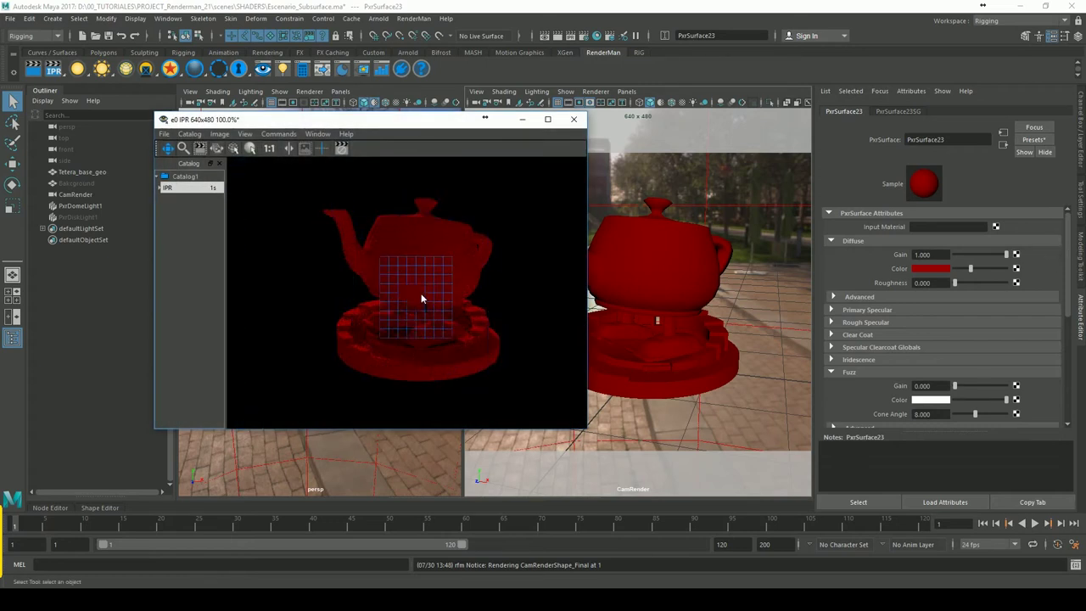
Unhide the Bakcground backdrop plane and shift the IPR window to the right.
{"action": "left_click", "coordinate": [87, 185]}
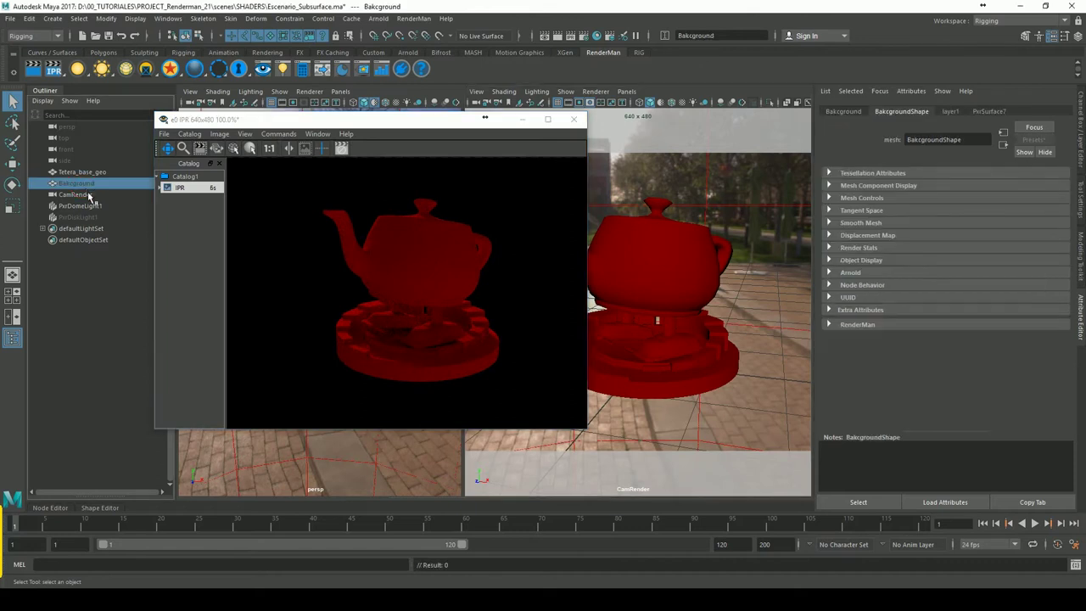
{"action": "key", "text": "h"}
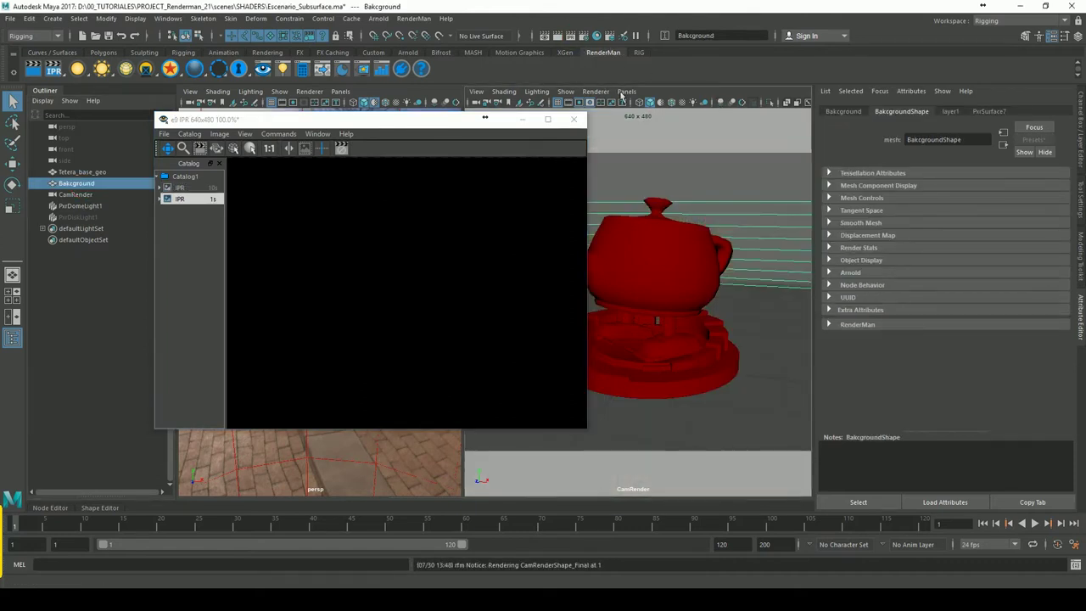
{"action": "left_click_drag", "start_coordinate": [327, 127], "coordinate": [610, 142]}
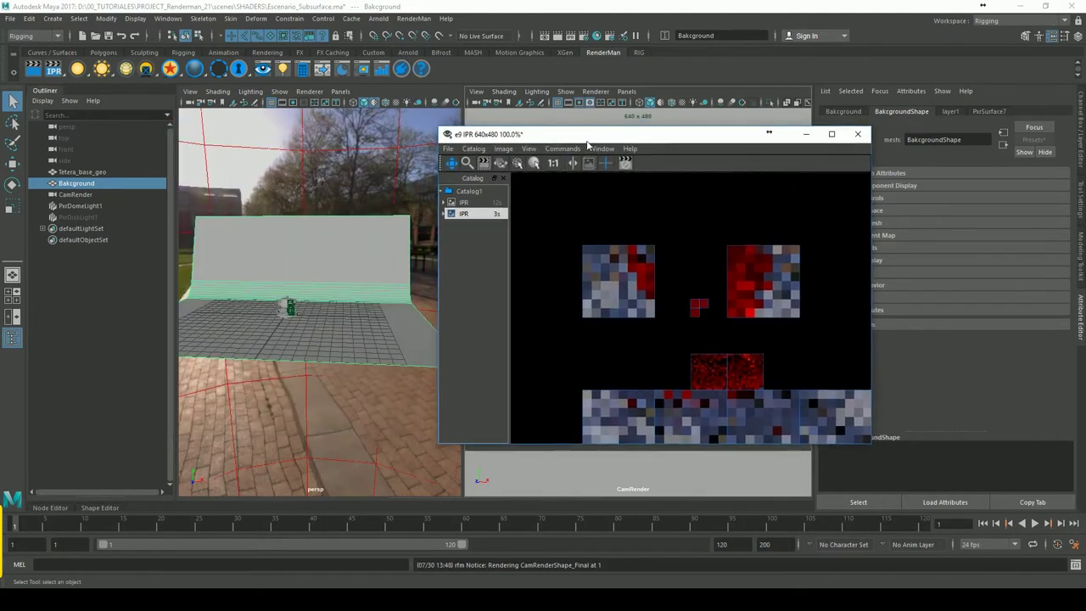
Rotate PxrDomeLight1 so buildings show behind the teapot, then move the IPR window left.
{"action": "left_click", "coordinate": [290, 309]}
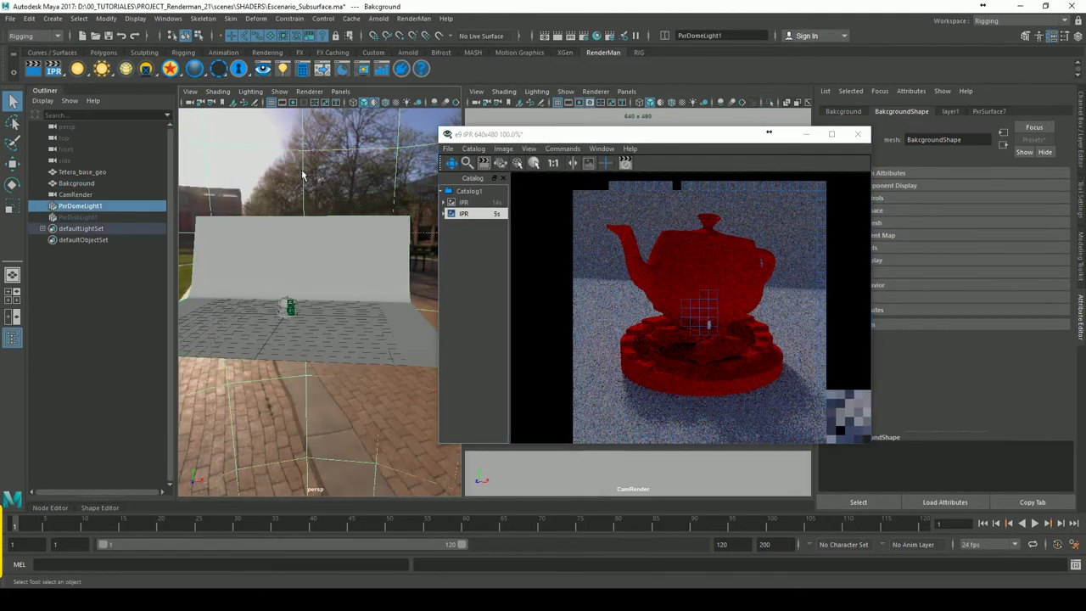
{"action": "key", "text": "e"}
{"action": "left_click_drag", "start_coordinate": [293, 325], "coordinate": [330, 341]}
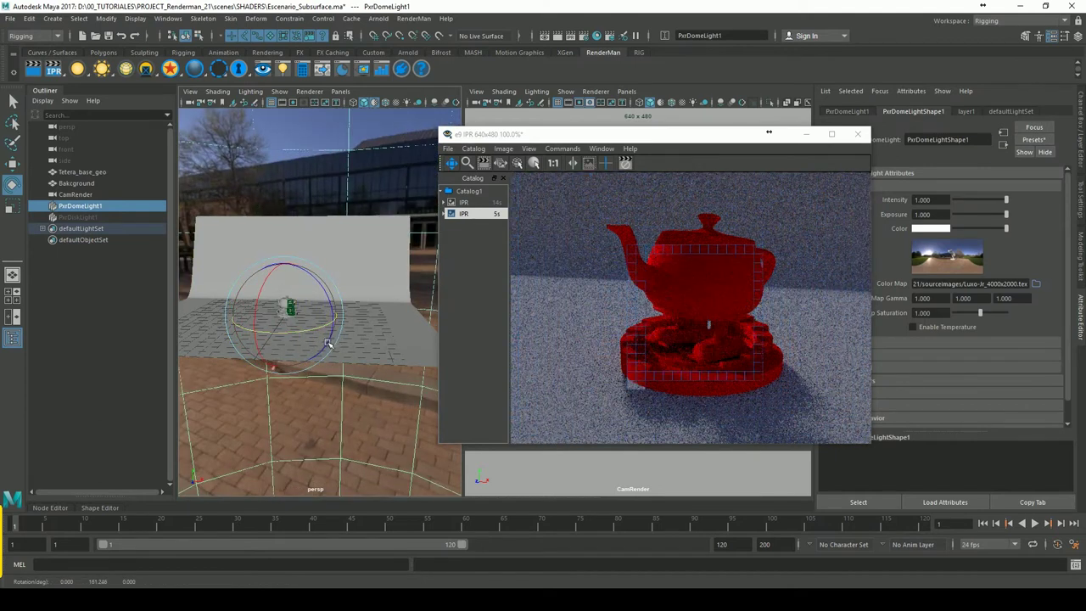
{"action": "left_click_drag", "start_coordinate": [306, 341], "coordinate": [316, 344]}
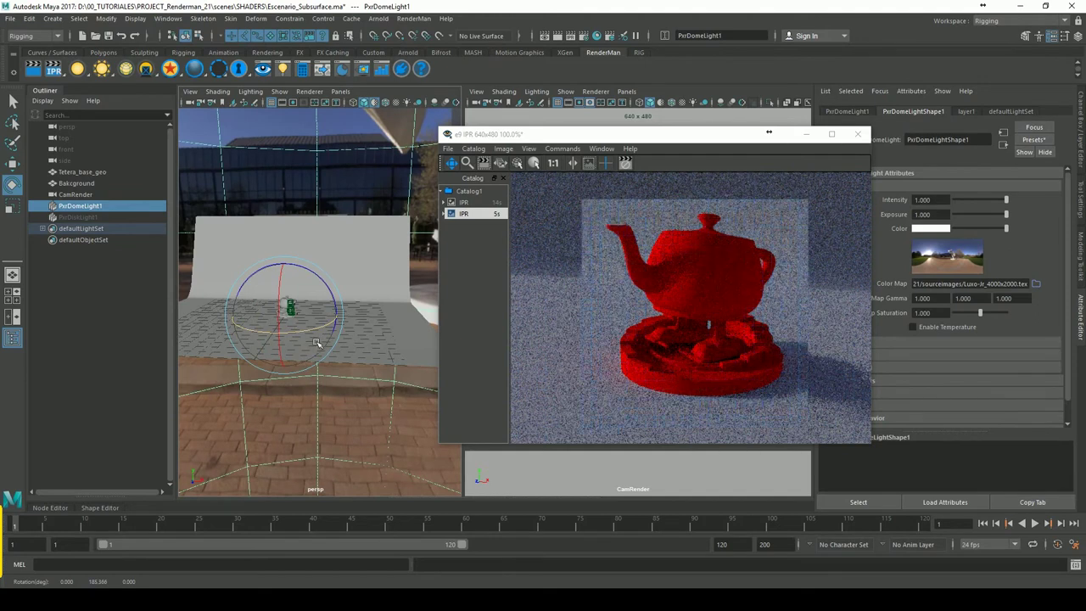
{"action": "left_click_drag", "start_coordinate": [317, 343], "coordinate": [325, 342]}
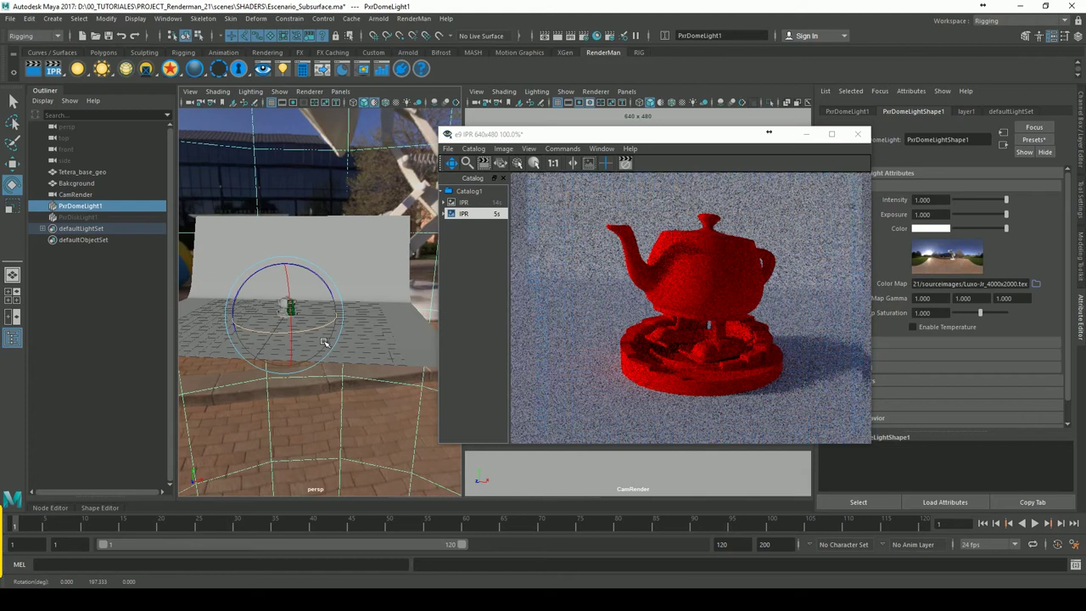
{"action": "mouse_move", "coordinate": [323, 339]}
{"action": "left_mouse_down"}
{"action": "mouse_move", "coordinate": [244, 339]}
{"action": "mouse_move", "coordinate": [322, 340]}
{"action": "left_mouse_up"}
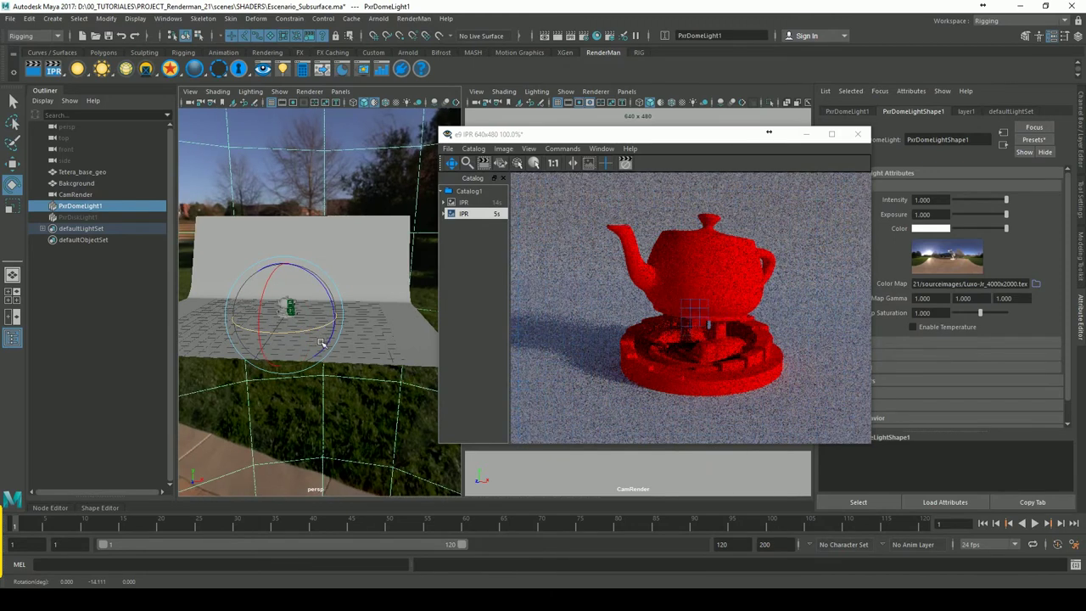
{"action": "left_click_drag", "start_coordinate": [738, 134], "coordinate": [436, 140]}
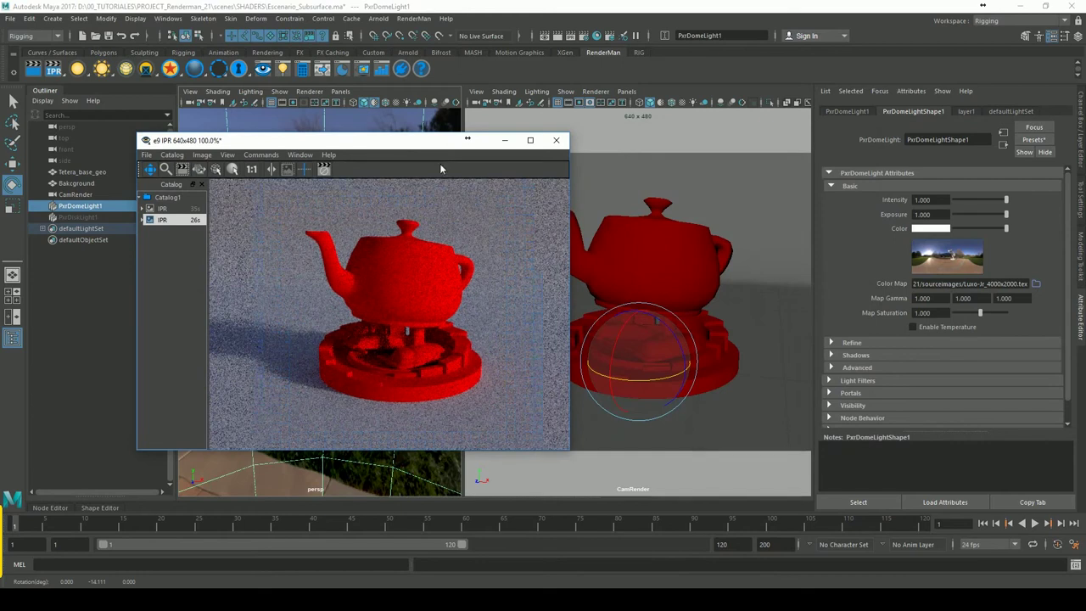
Reselect the teapot, darken its red diffuse slightly, and reach the Fuzz Gain field.
{"action": "left_click", "coordinate": [1014, 161]}
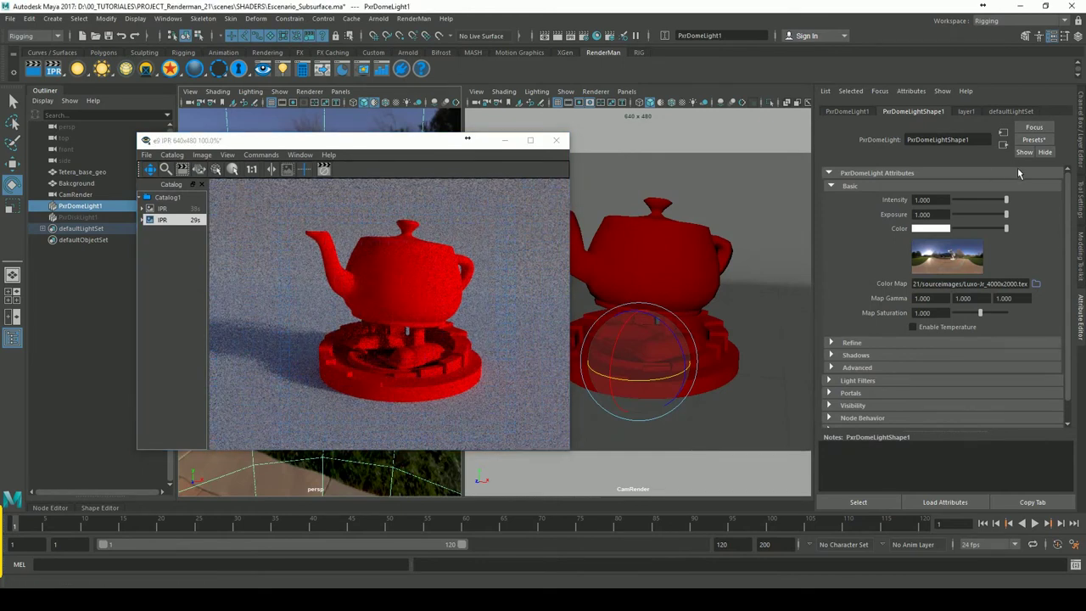
{"action": "left_click", "coordinate": [631, 255]}
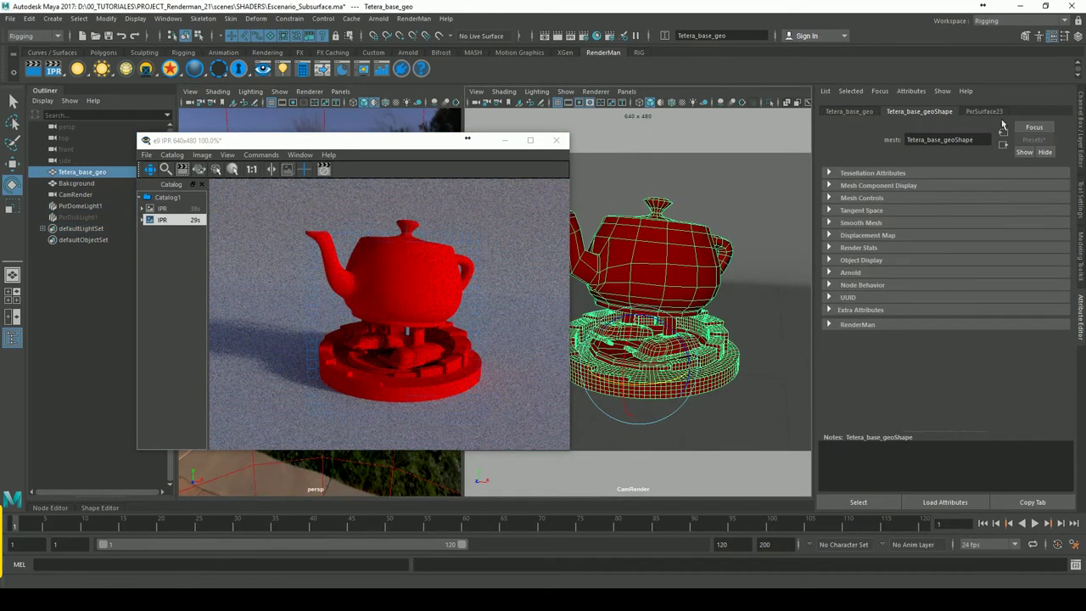
{"action": "left_click", "coordinate": [997, 115]}
{"action": "left_click_drag", "start_coordinate": [972, 277], "coordinate": [971, 277]}
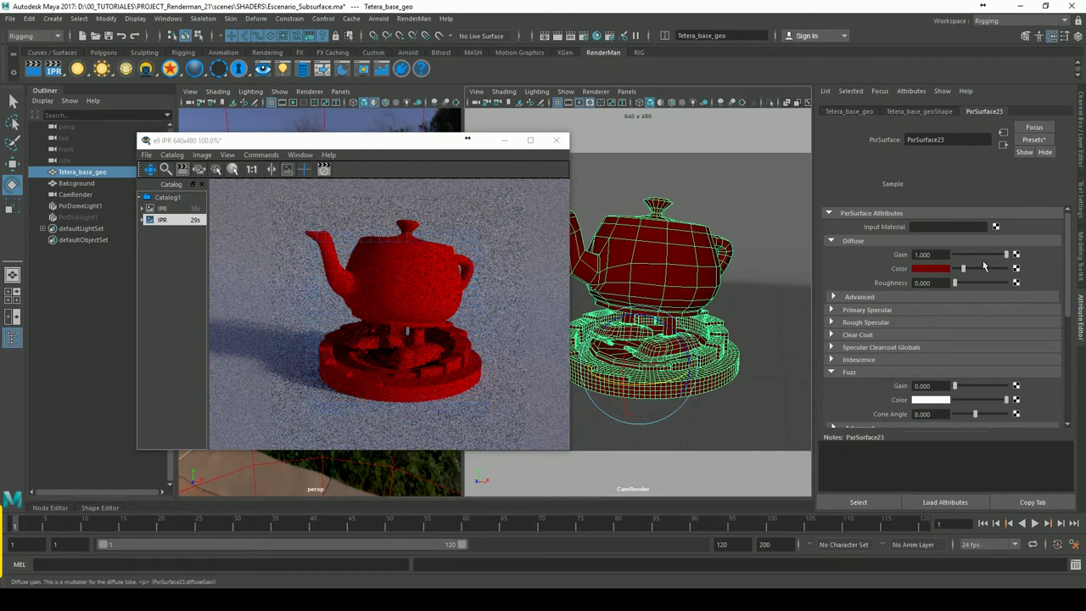
{"action": "scroll", "coordinate": [860, 311], "scroll_direction": "down", "scroll_amount": 2}
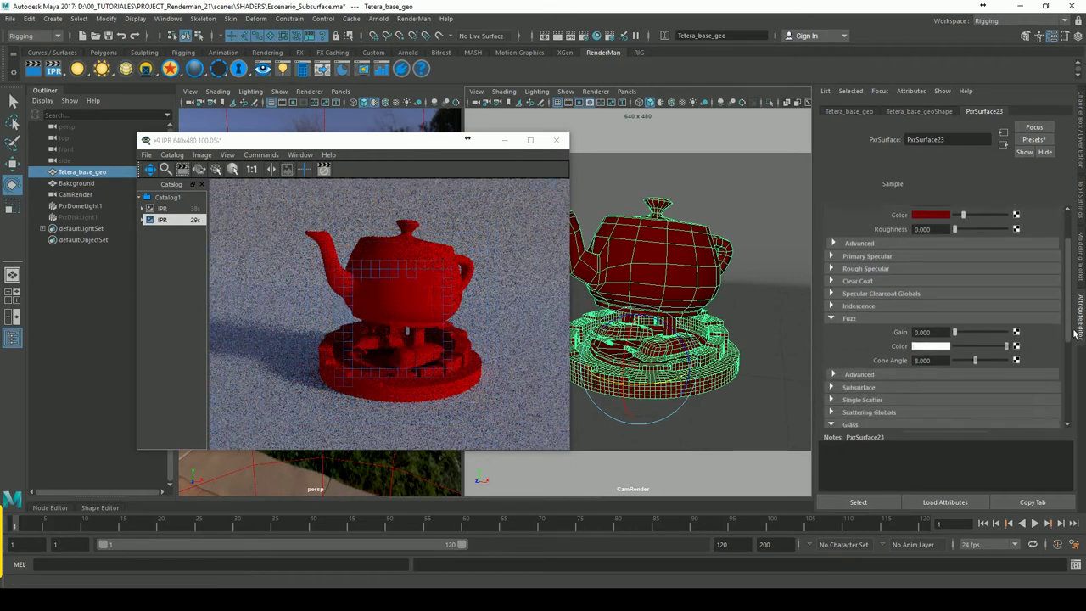
{"action": "scroll", "coordinate": [860, 310], "scroll_direction": "down", "scroll_amount": 2}
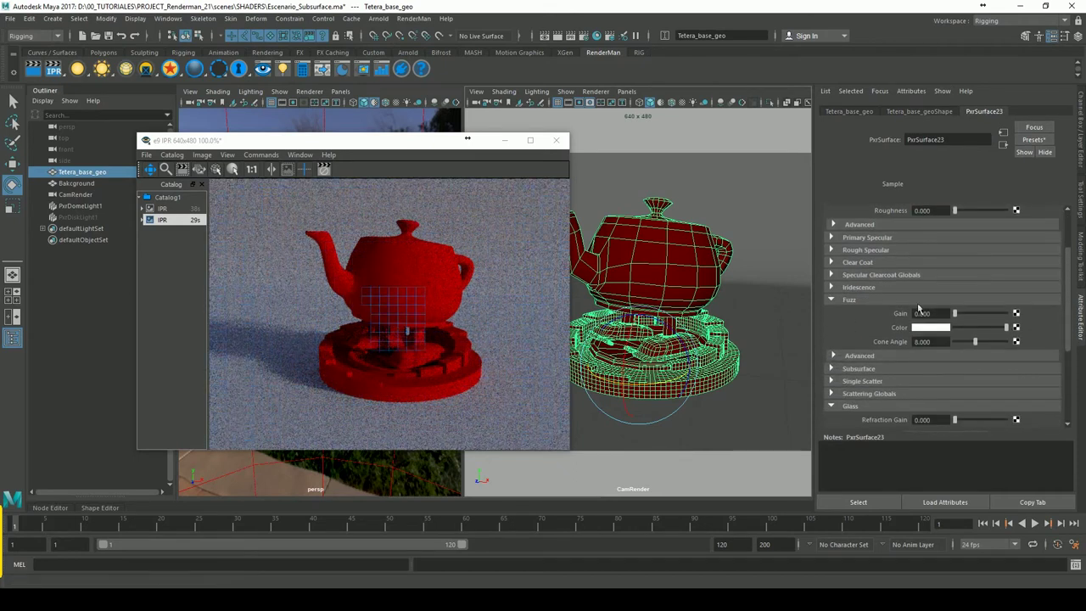
{"action": "left_click", "coordinate": [940, 318]}
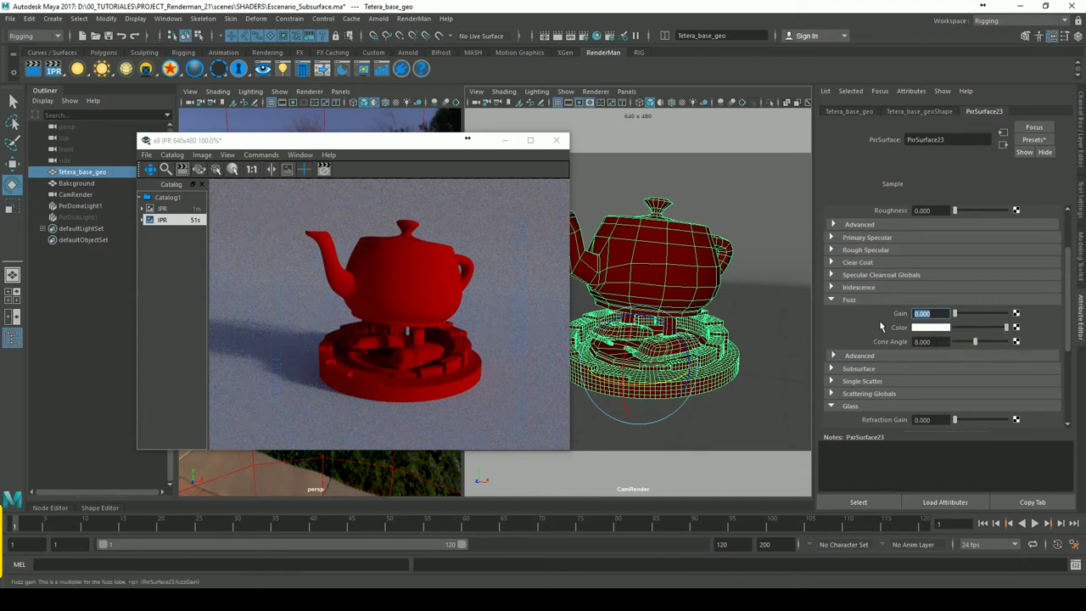
Set Fuzz Gain to 1, test 0.2, then reselect the gain value for replacement.
{"action": "type", "text": "1"}
{"action": "key", "text": "Return"}
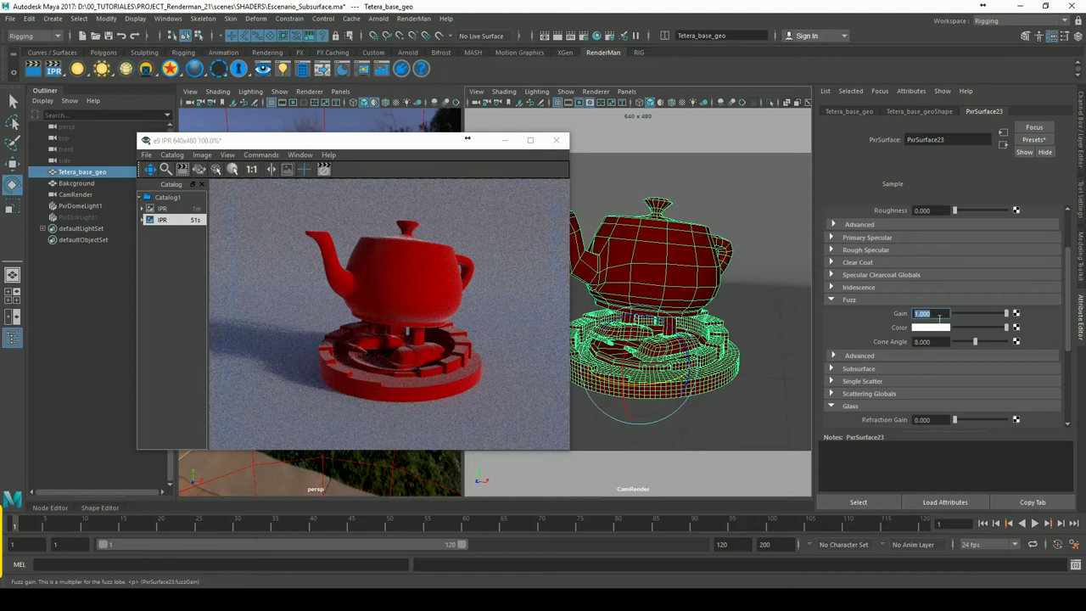
{"action": "type", "text": "0.2"}
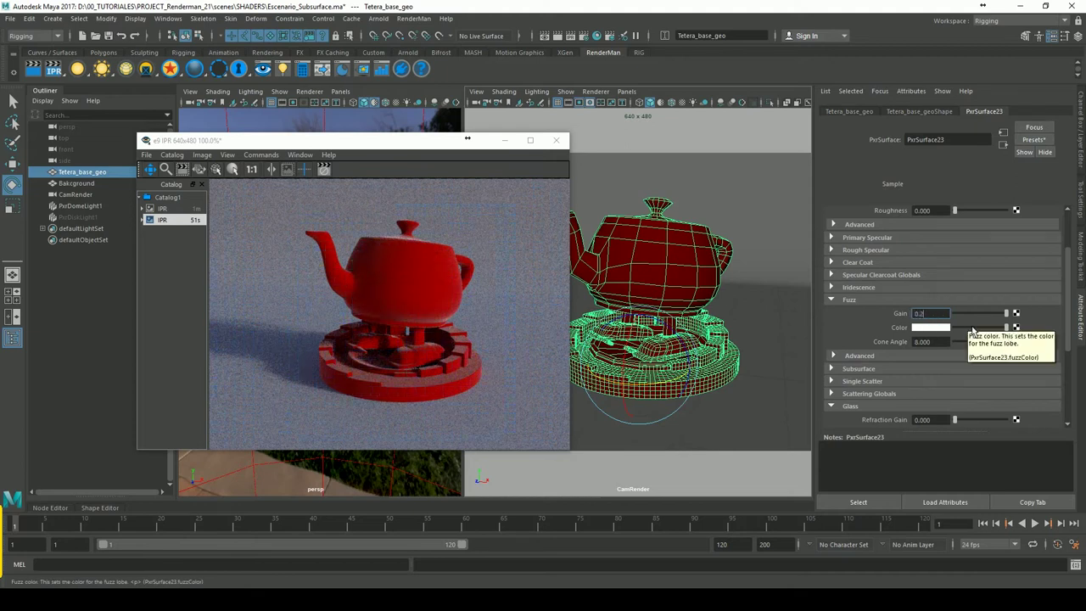
{"action": "key", "text": "Return"}
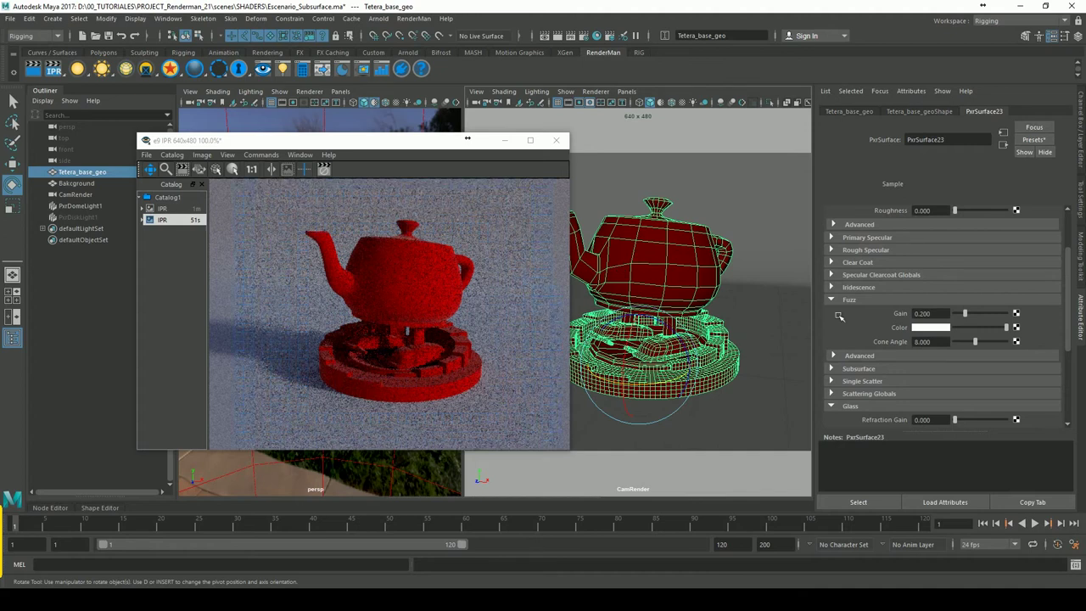
{"action": "double_click", "coordinate": [923, 313]}
{"action": "type", "text": "1.000"}
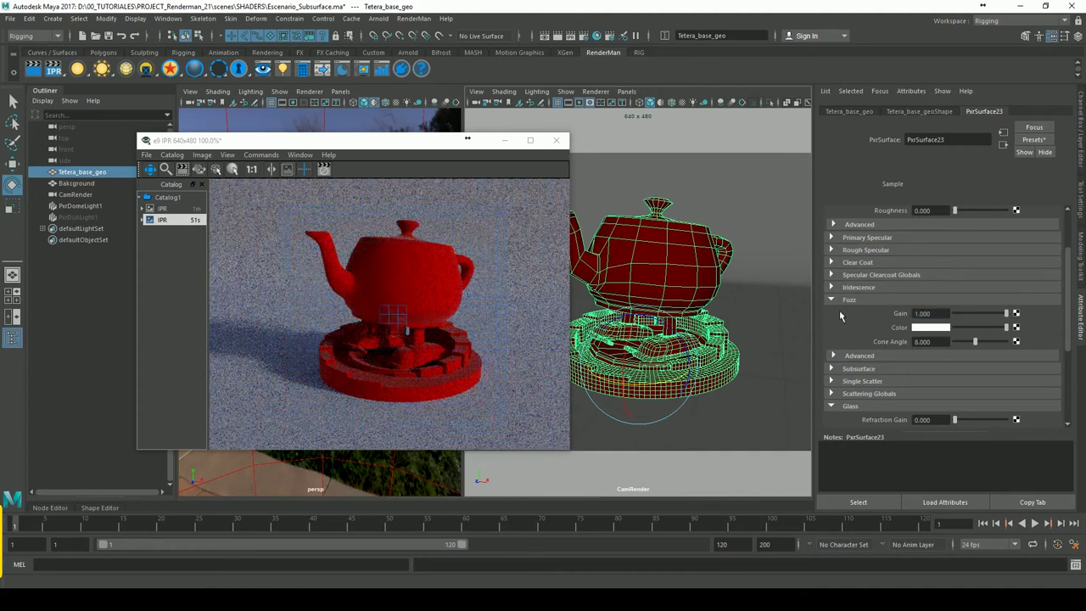
{"action": "left_click", "coordinate": [931, 328]}
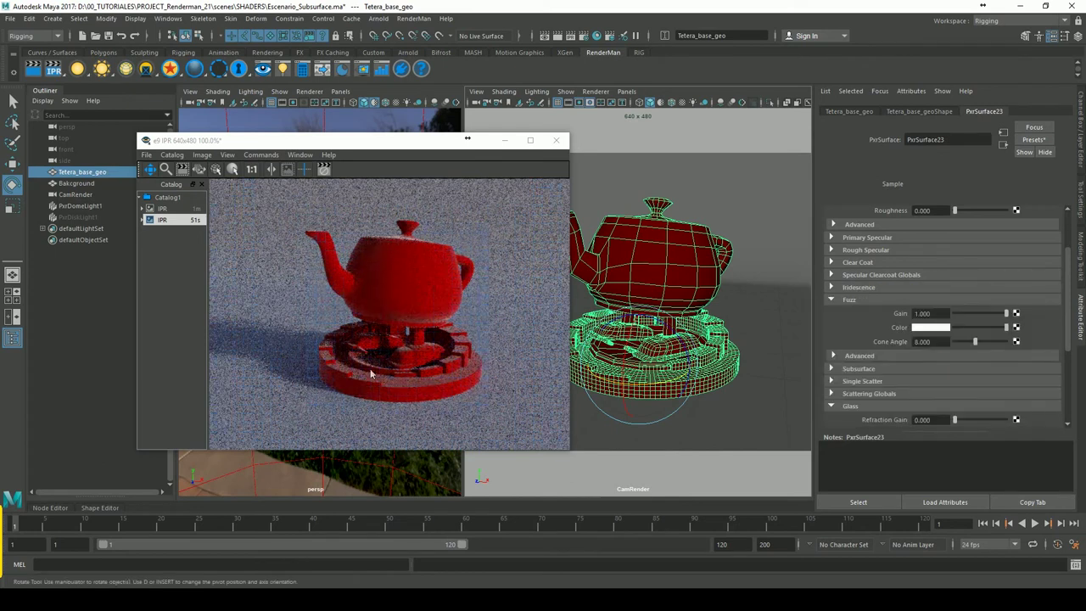
Turn the fuzz colour into a fully saturated purple.
{"action": "left_click", "coordinate": [931, 328]}
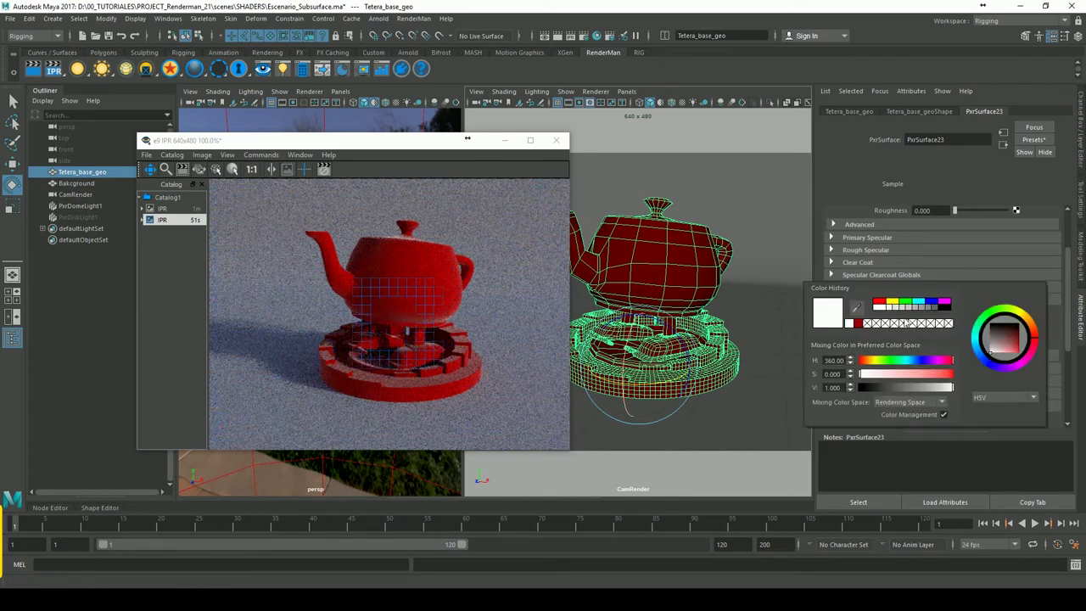
{"action": "left_click", "coordinate": [902, 374]}
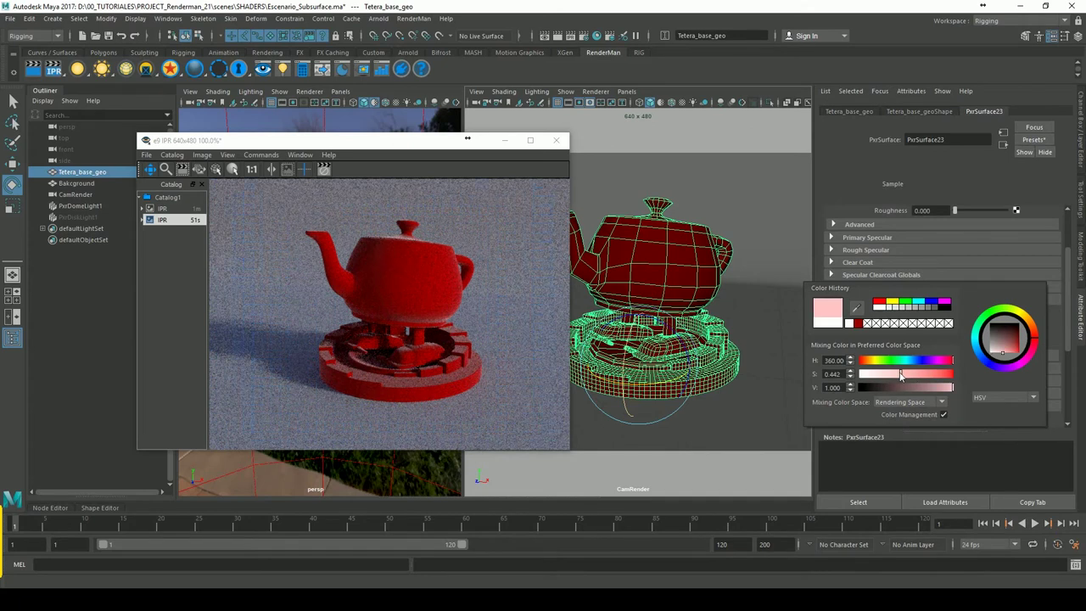
{"action": "left_click", "coordinate": [927, 359]}
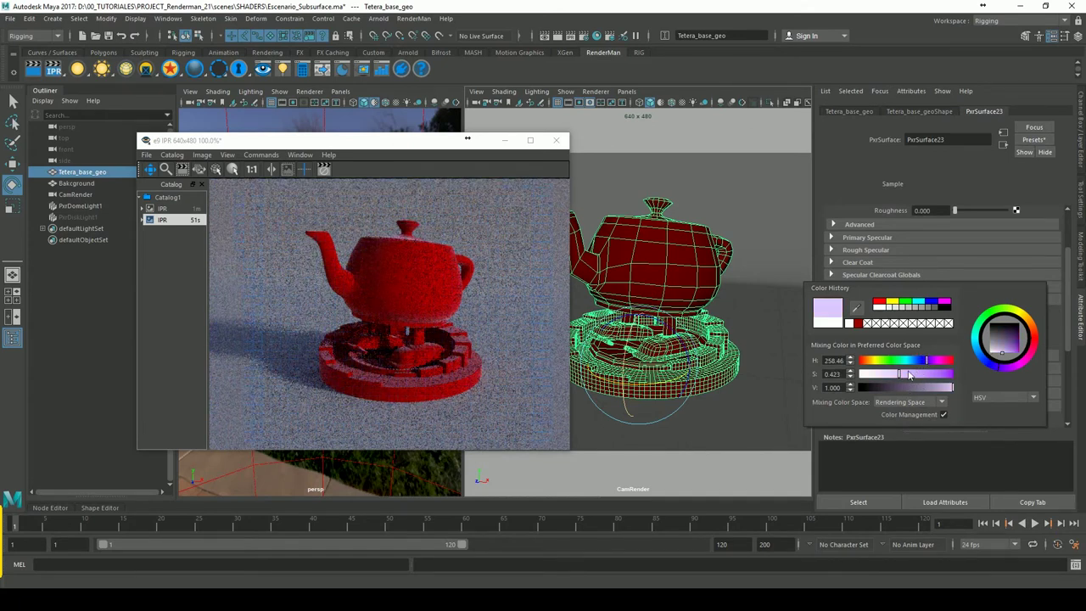
{"action": "left_click_drag", "start_coordinate": [910, 374], "coordinate": [960, 378]}
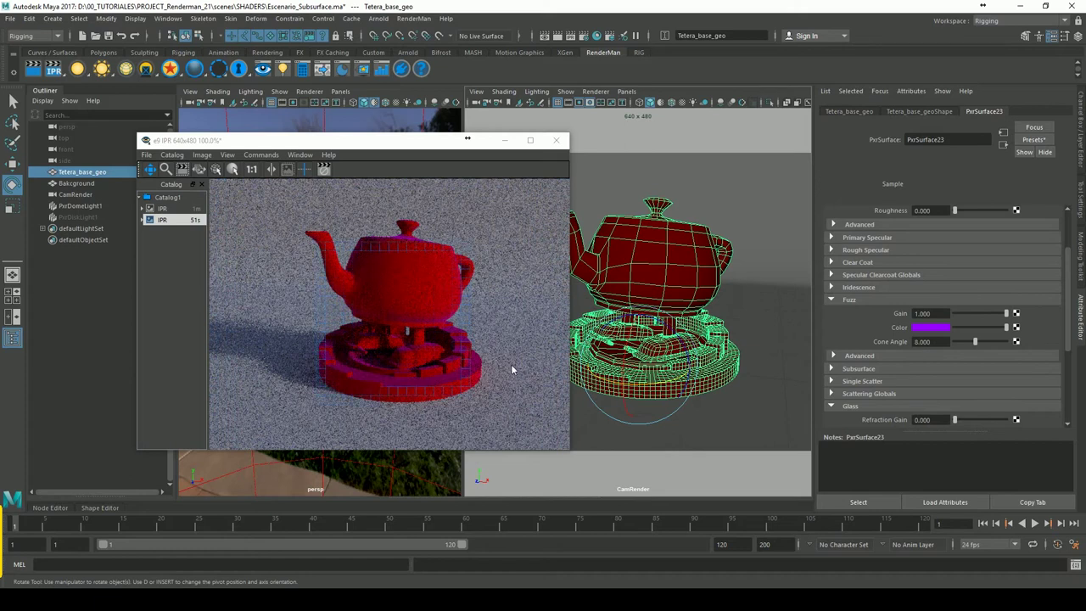
Set the fuzz Cone Angle to 20.
{"action": "left_click", "coordinate": [926, 341]}
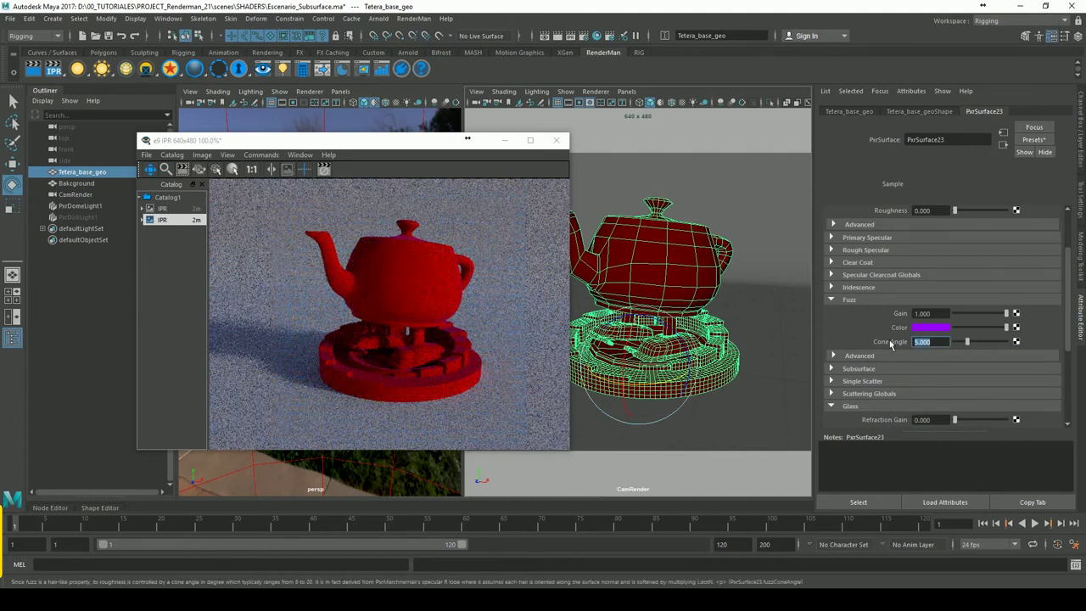
{"action": "type", "text": "20"}
{"action": "key", "text": "Return"}
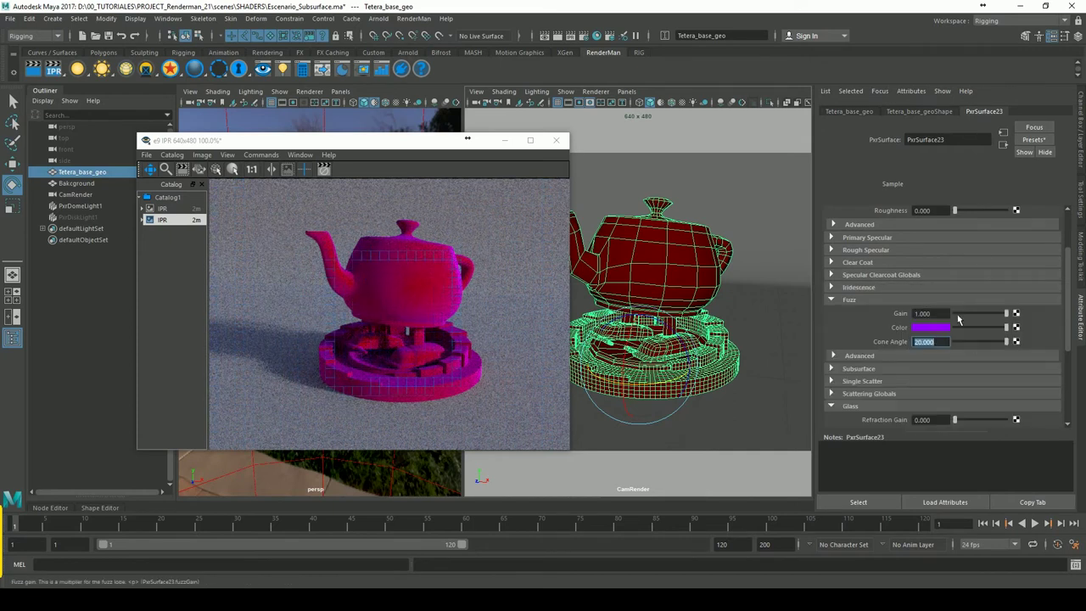
{"action": "left_click", "coordinate": [929, 327]}
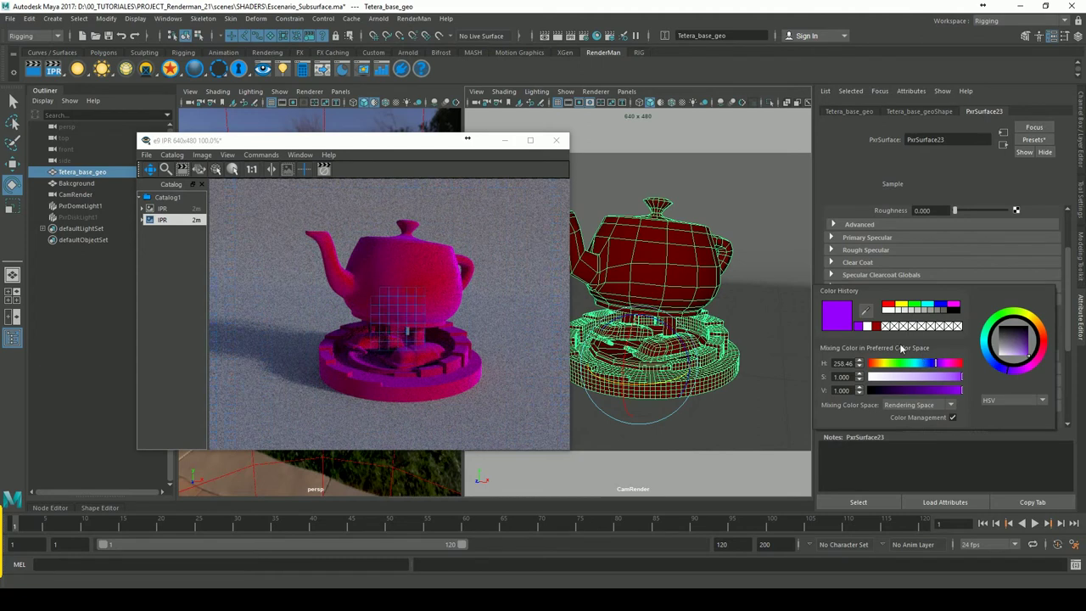
{"action": "scroll", "coordinate": [933, 274], "scroll_direction": "up", "scroll_amount": 3}
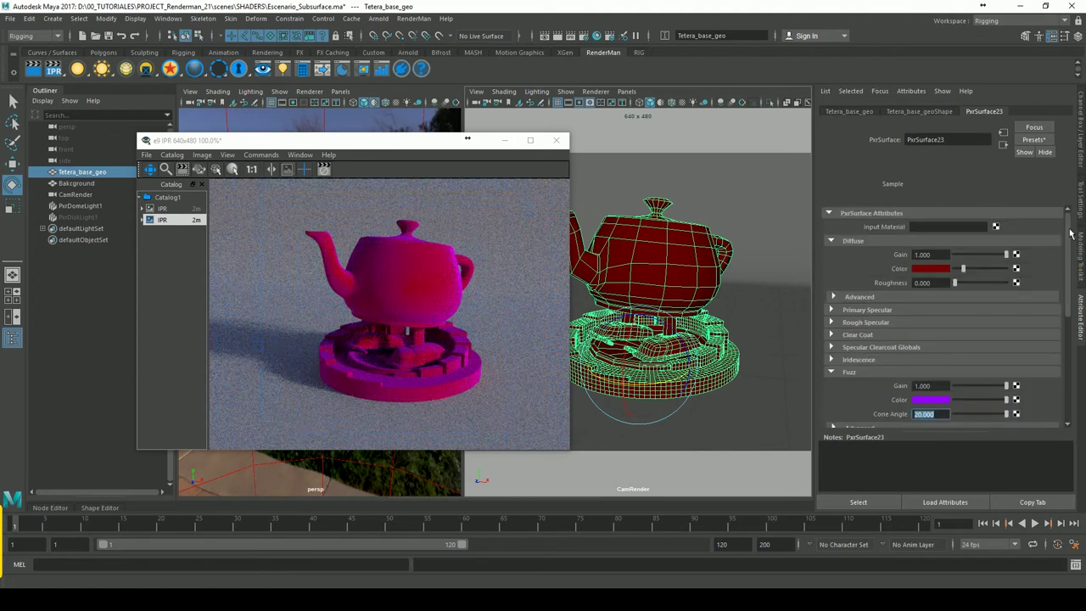
Make the diffuse colour dark green and the fuzz colour light green.
{"action": "left_click", "coordinate": [933, 273]}
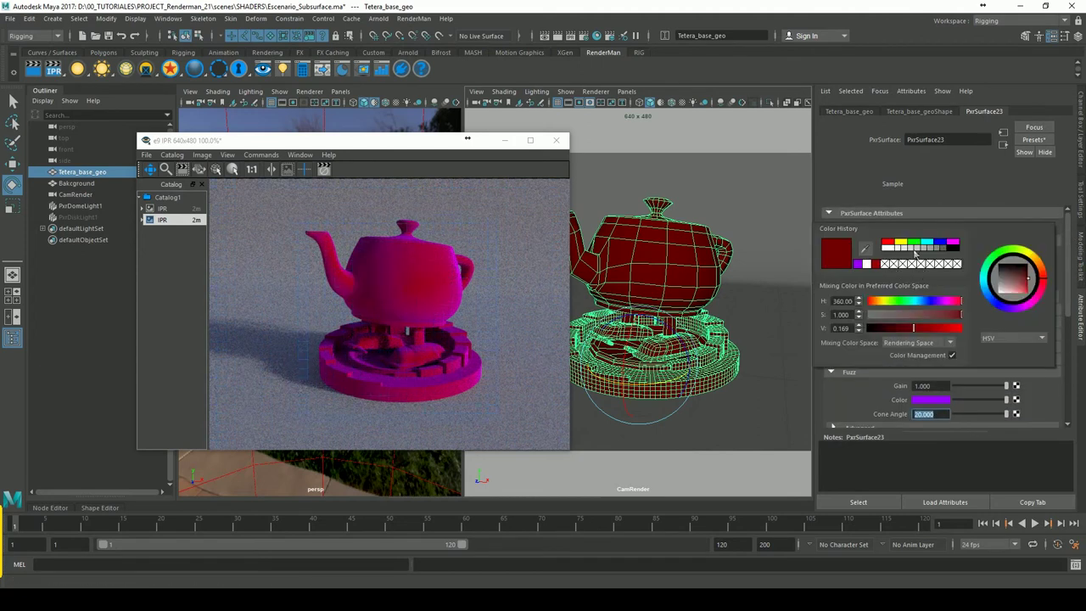
{"action": "mouse_move", "coordinate": [904, 302]}
{"action": "left_mouse_down"}
{"action": "mouse_move", "coordinate": [895, 302]}
{"action": "mouse_move", "coordinate": [895, 331]}
{"action": "left_mouse_up"}
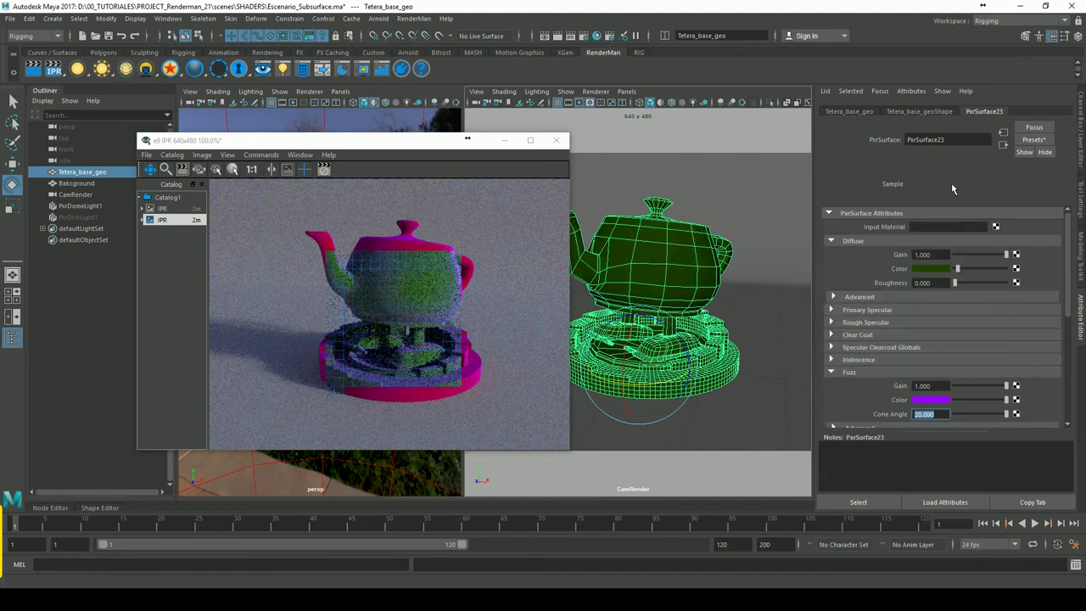
{"action": "scroll", "coordinate": [933, 356], "scroll_direction": "down", "scroll_amount": 3}
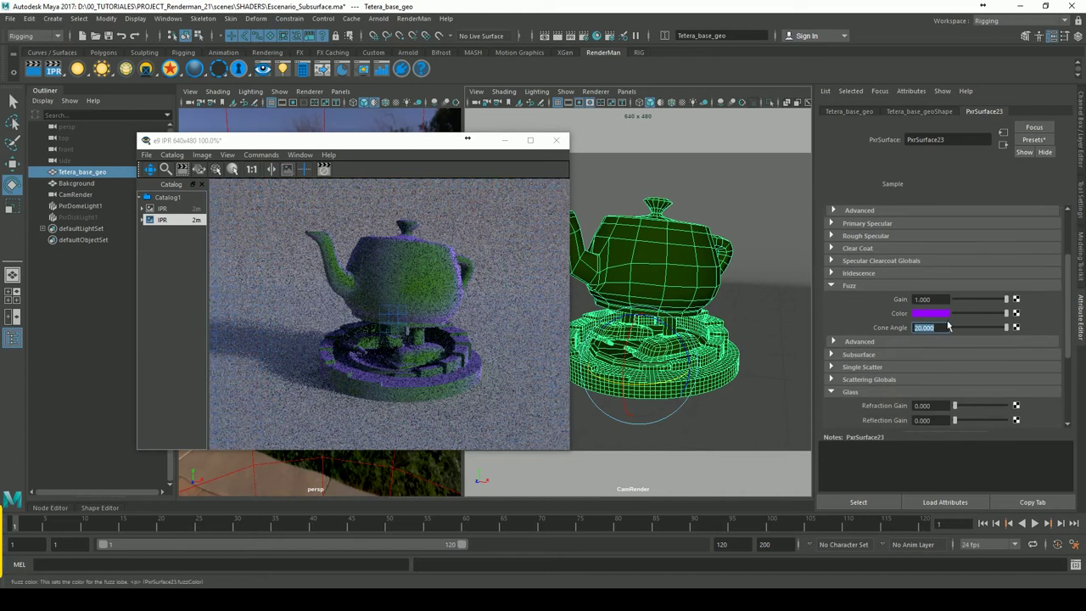
{"action": "left_click", "coordinate": [933, 327]}
{"action": "left_click", "coordinate": [910, 347]}
{"action": "left_click", "coordinate": [948, 360]}
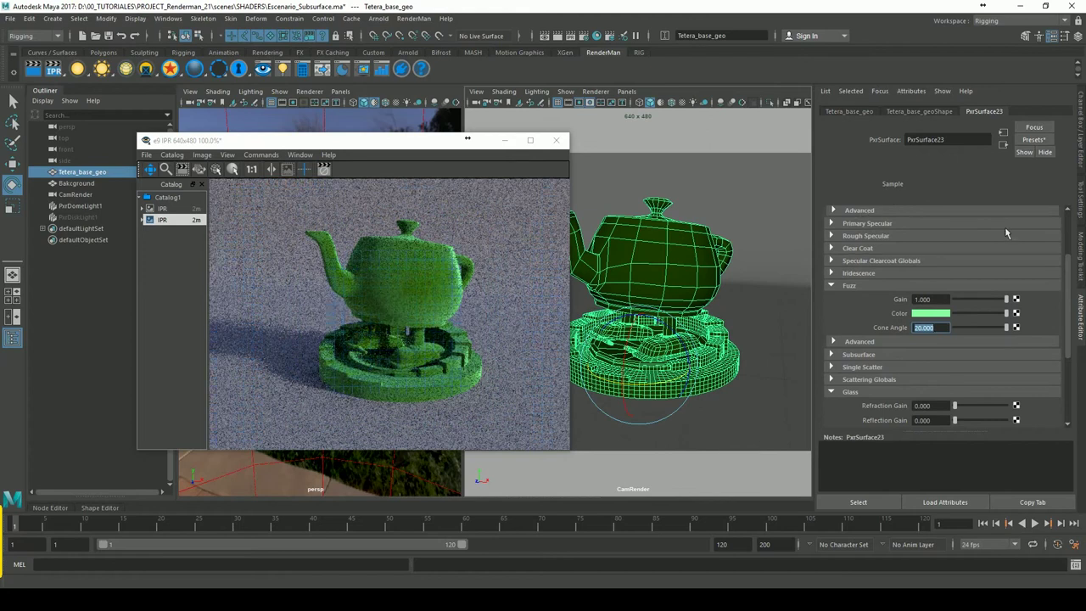
Try fuzz Cone Angle 10, settle on 15, and reveal the fuzz Bump setting.
{"action": "type", "text": "10"}
{"action": "key", "text": "Return"}
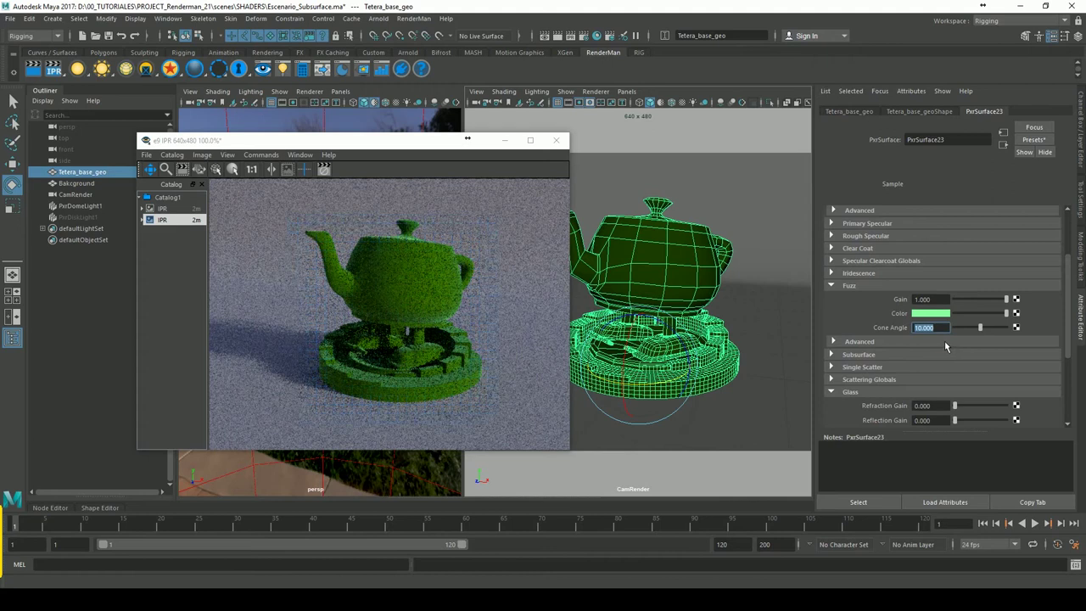
{"action": "type", "text": "15"}
{"action": "key", "text": "Return"}
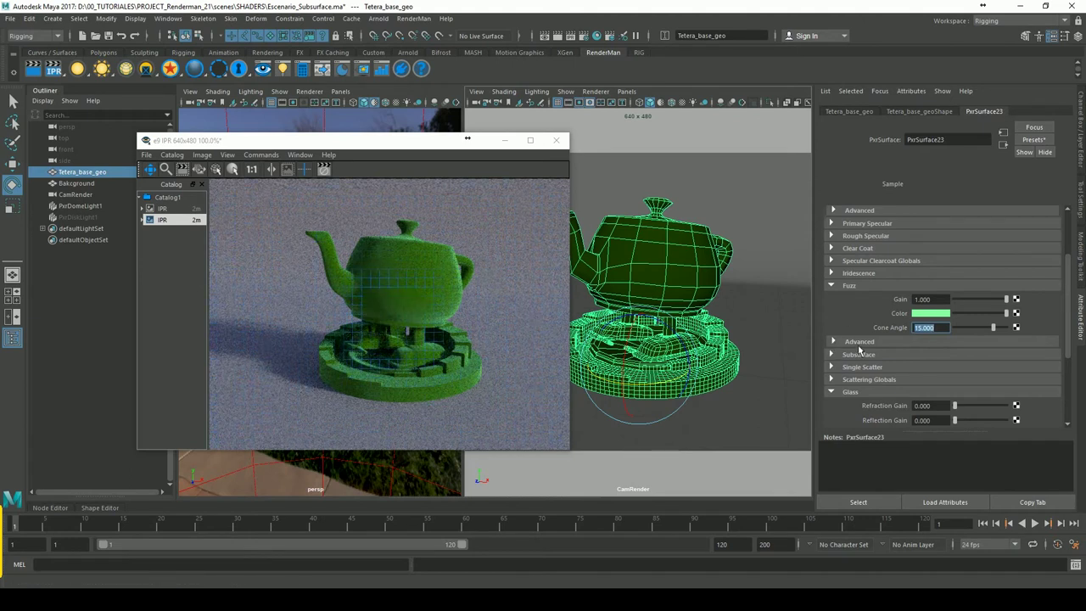
{"action": "left_click", "coordinate": [833, 341]}
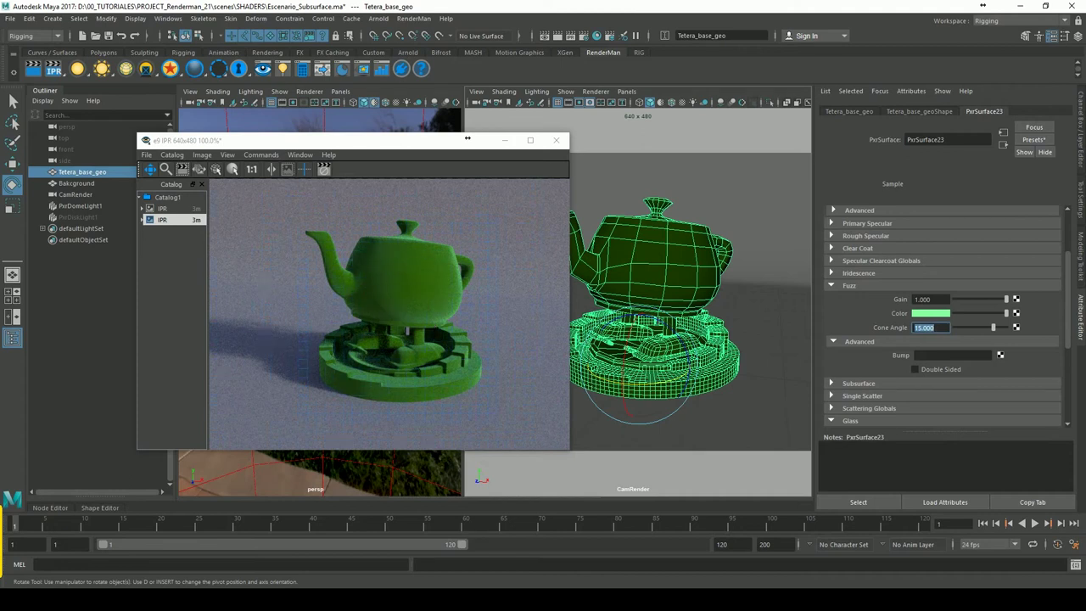
Connect a Fractal texture to the fuzz bump and inspect its bump2d6 node.
{"action": "left_click", "coordinate": [412, 316]}
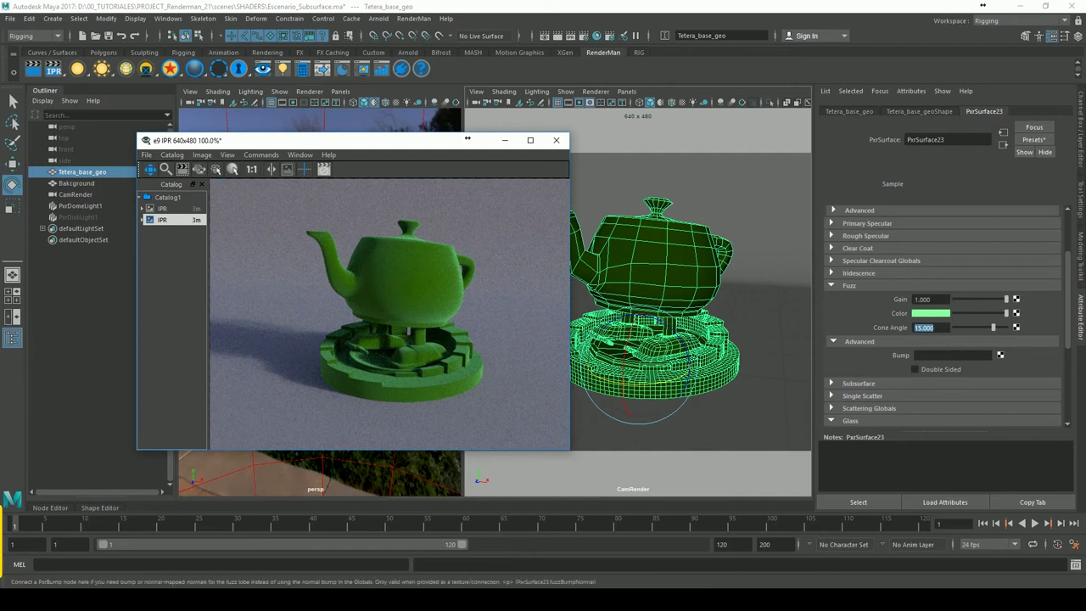
{"action": "left_click", "coordinate": [1004, 360]}
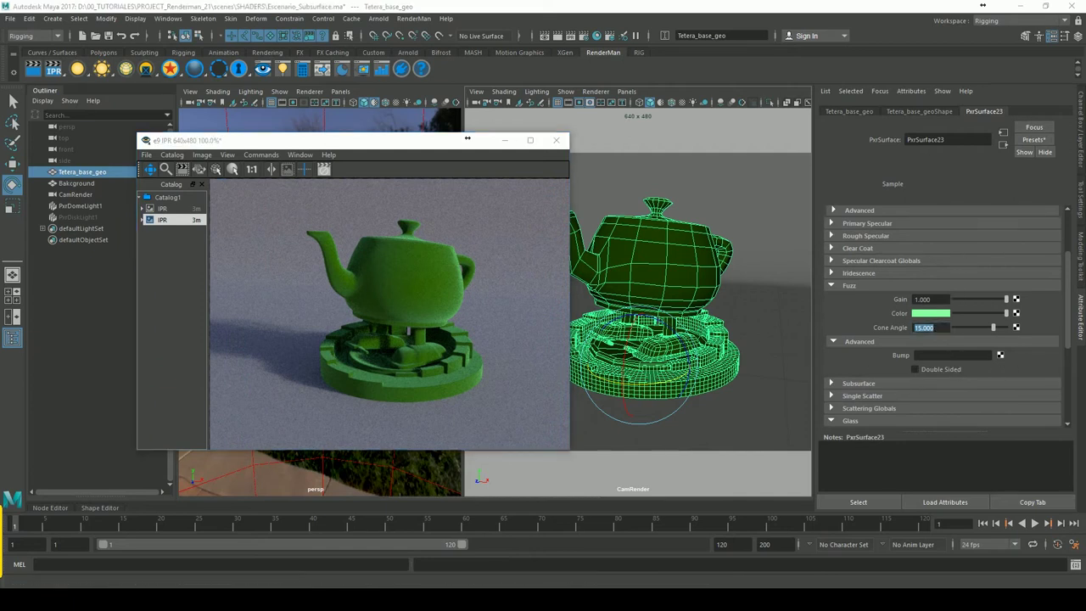
{"action": "left_click_drag", "start_coordinate": [964, 54], "coordinate": [668, 91]}
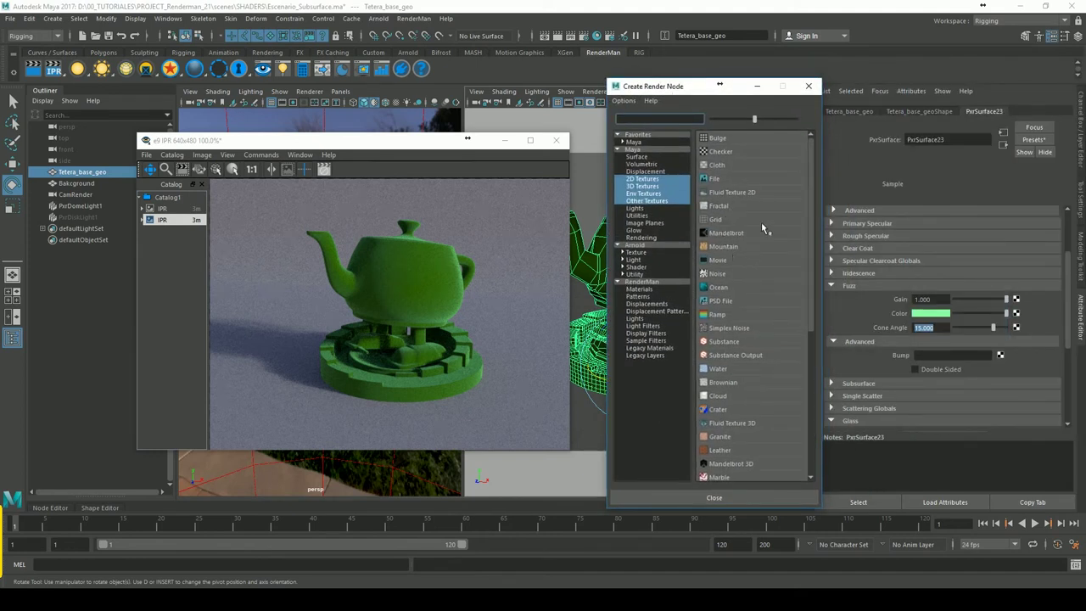
{"action": "left_click", "coordinate": [719, 205]}
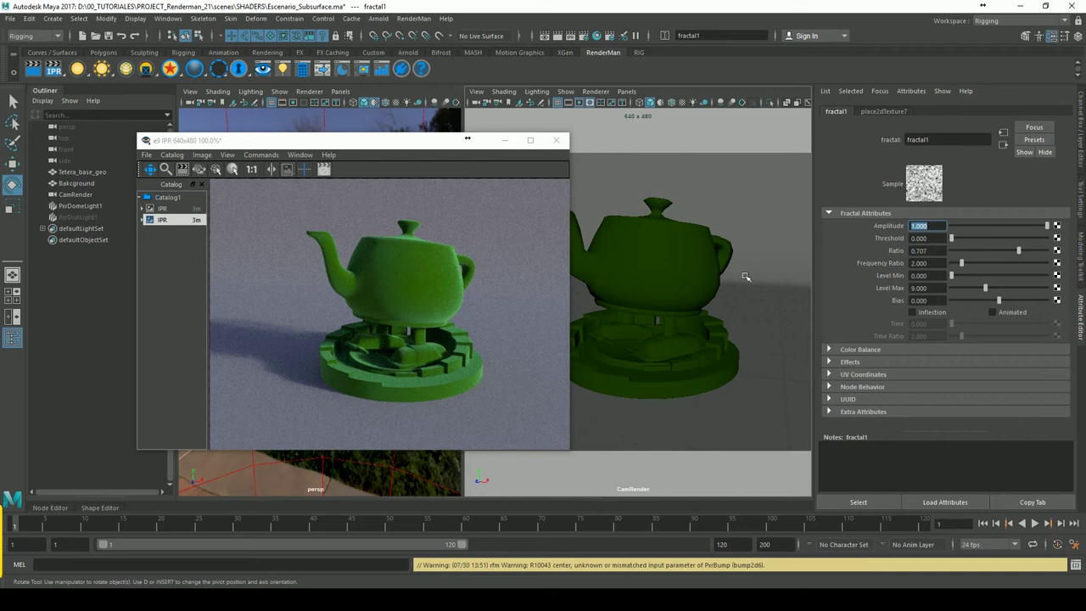
{"action": "left_click", "coordinate": [1003, 145]}
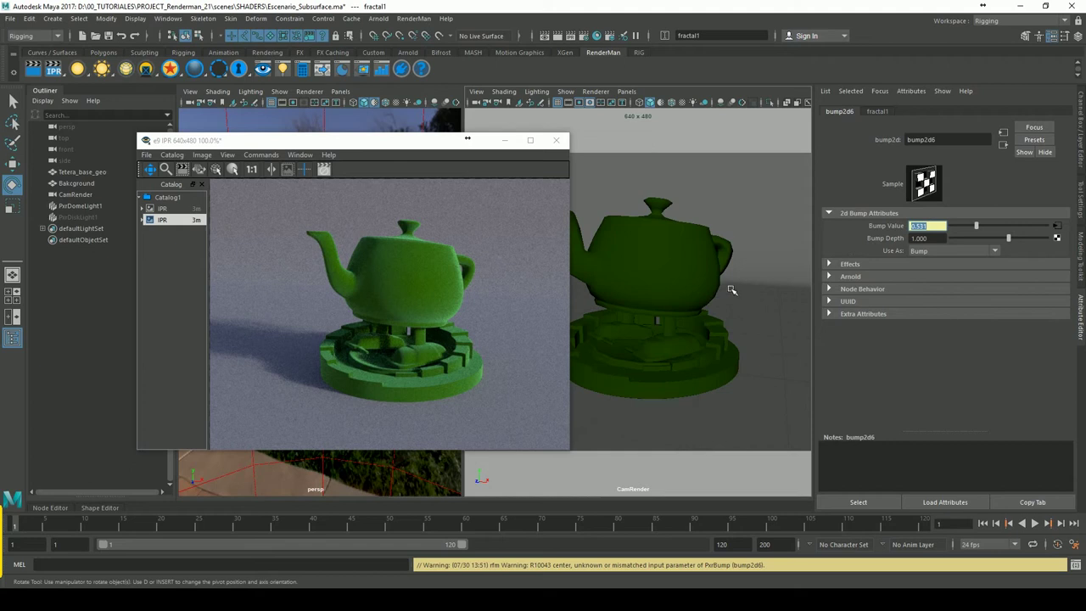
{"action": "left_click", "coordinate": [1003, 144]}
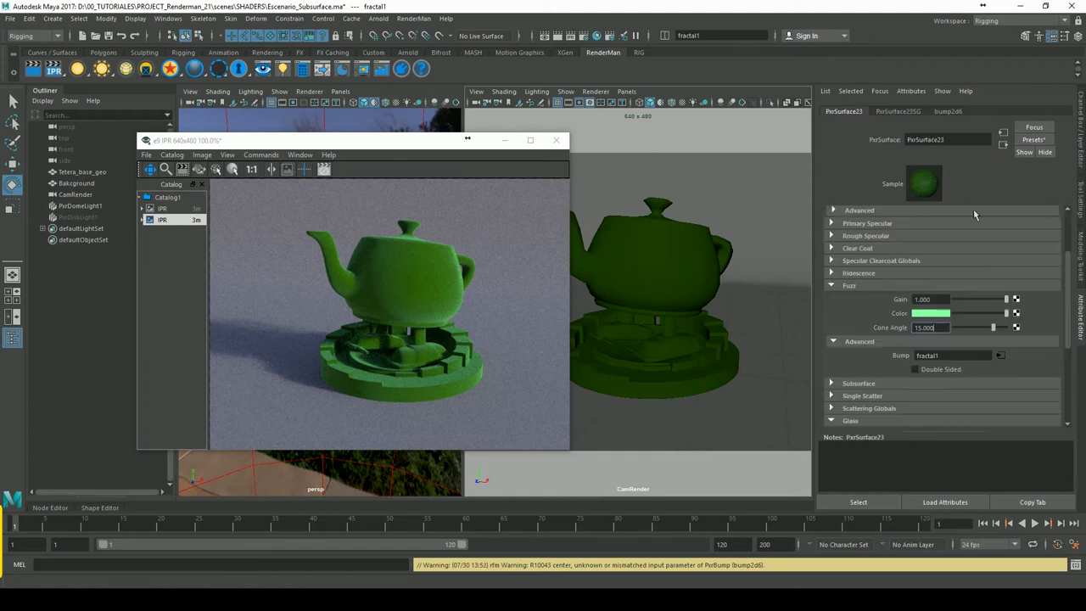
Break the fractal's connection to the fuzz bump and reopen the render node list.
{"action": "right_click", "coordinate": [903, 358]}
{"action": "left_click", "coordinate": [942, 378]}
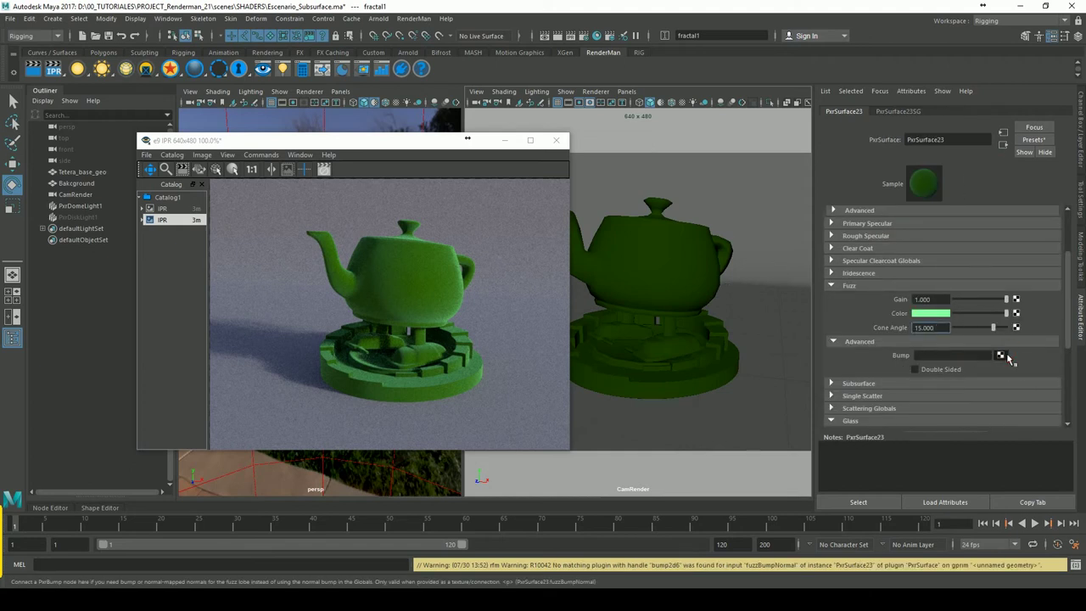
{"action": "left_click", "coordinate": [1000, 354]}
{"action": "left_click_drag", "start_coordinate": [1073, 42], "coordinate": [722, 76]}
Create a Noise texture for the fuzz bump, trying Wave and Wispy before choosing Perlin Noise.
{"action": "left_click", "coordinate": [751, 255]}
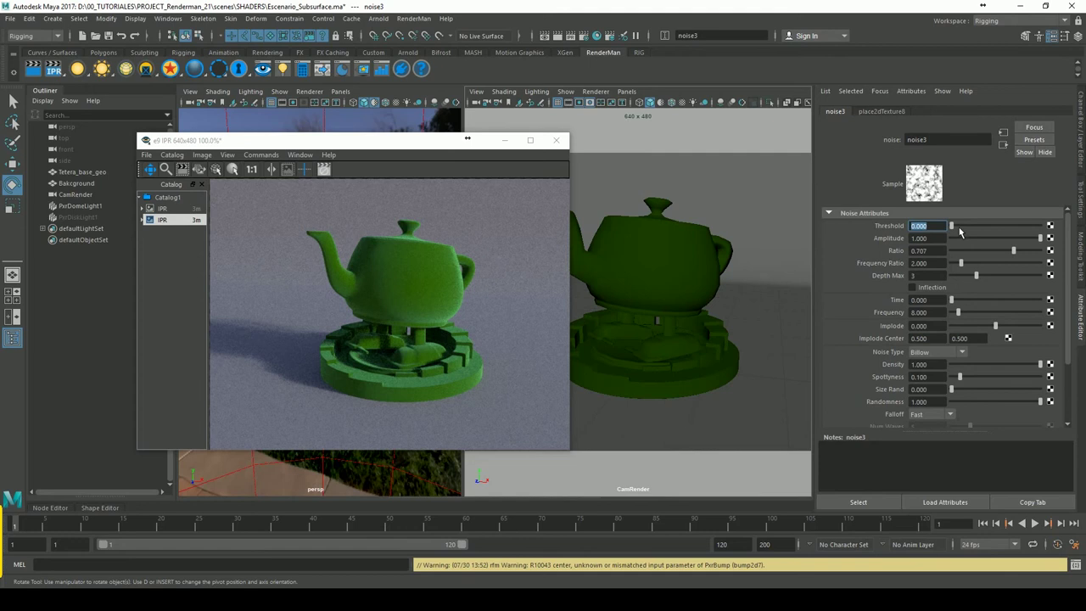
{"action": "left_click", "coordinate": [960, 351]}
{"action": "left_click", "coordinate": [924, 388]}
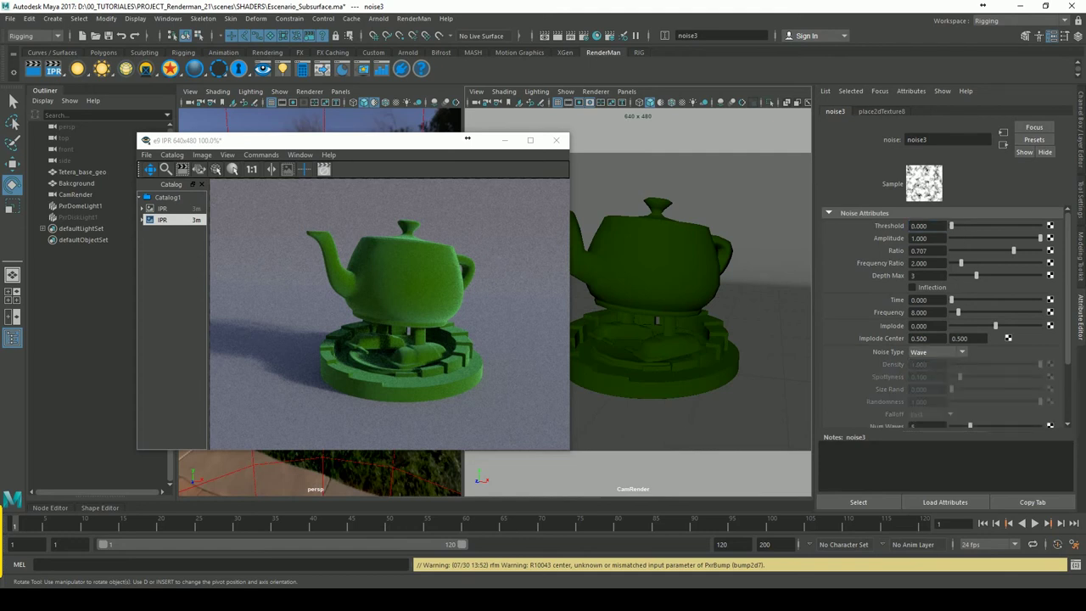
{"action": "left_click", "coordinate": [964, 352]}
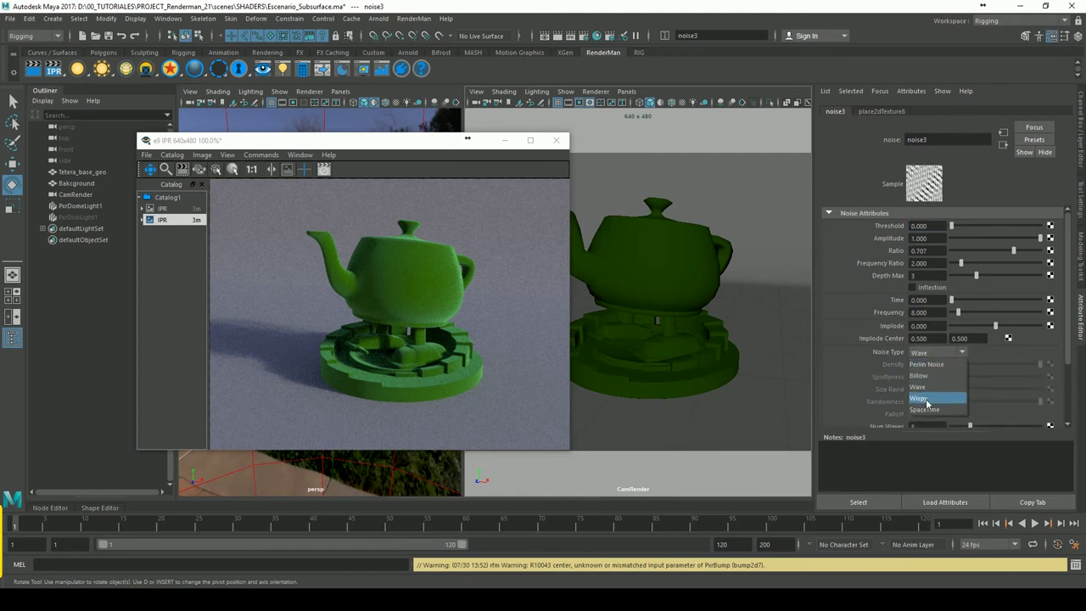
{"action": "left_click", "coordinate": [926, 400]}
{"action": "left_click", "coordinate": [958, 351]}
{"action": "left_click", "coordinate": [940, 365]}
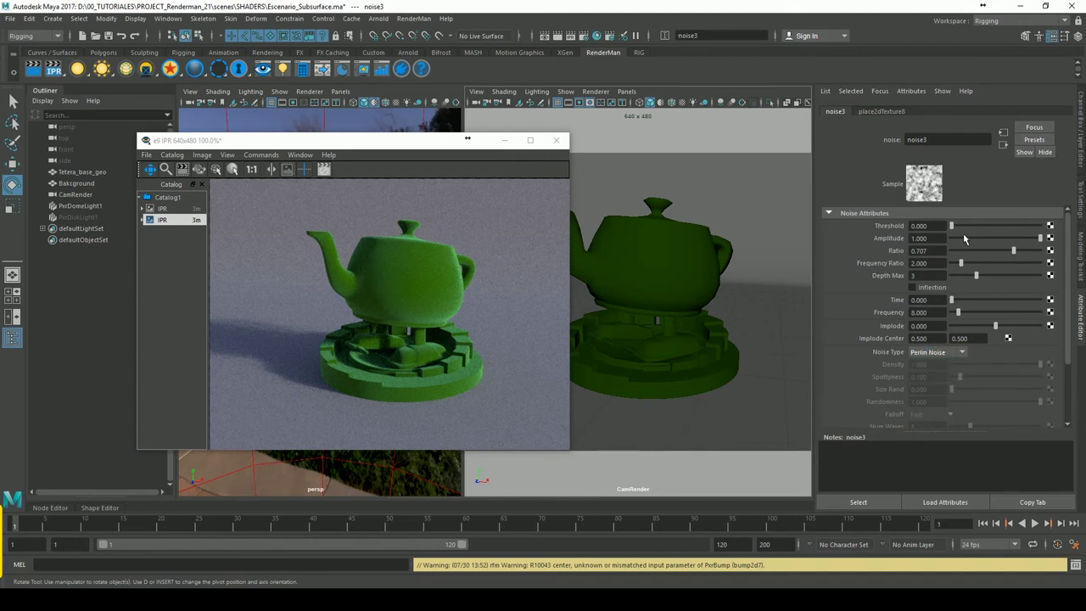
Set noise Amplitude to 2 and Frequency Ratio to about 3.6, then redo the IPR render.
{"action": "left_click_drag", "start_coordinate": [1001, 240], "coordinate": [1049, 246]}
{"action": "double_click", "coordinate": [913, 238]}
{"action": "type", "text": "2"}
{"action": "key", "text": "Return"}
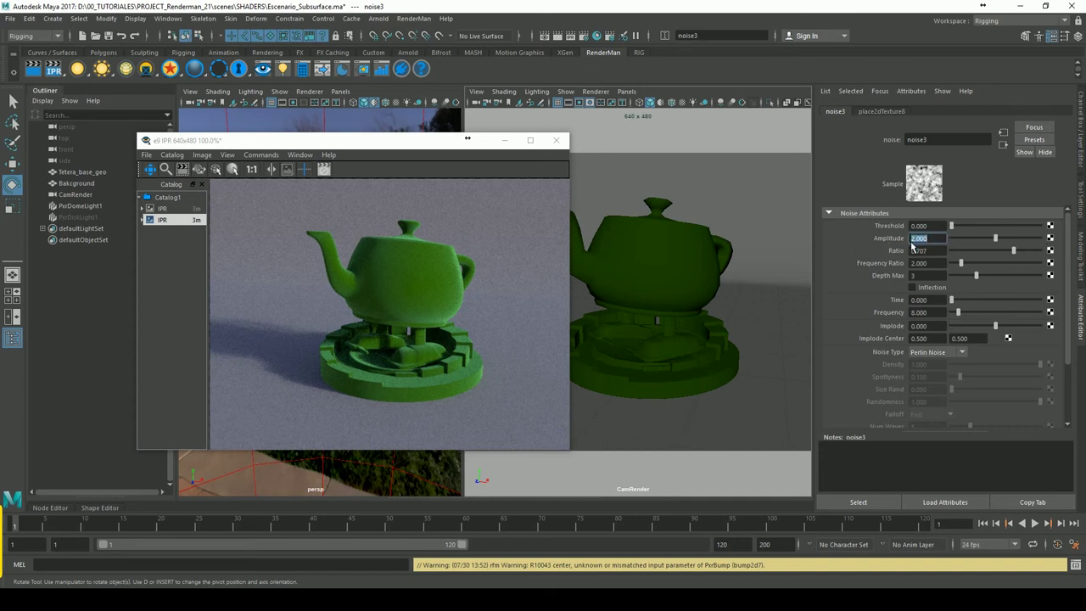
{"action": "left_click_drag", "start_coordinate": [972, 269], "coordinate": [980, 270]}
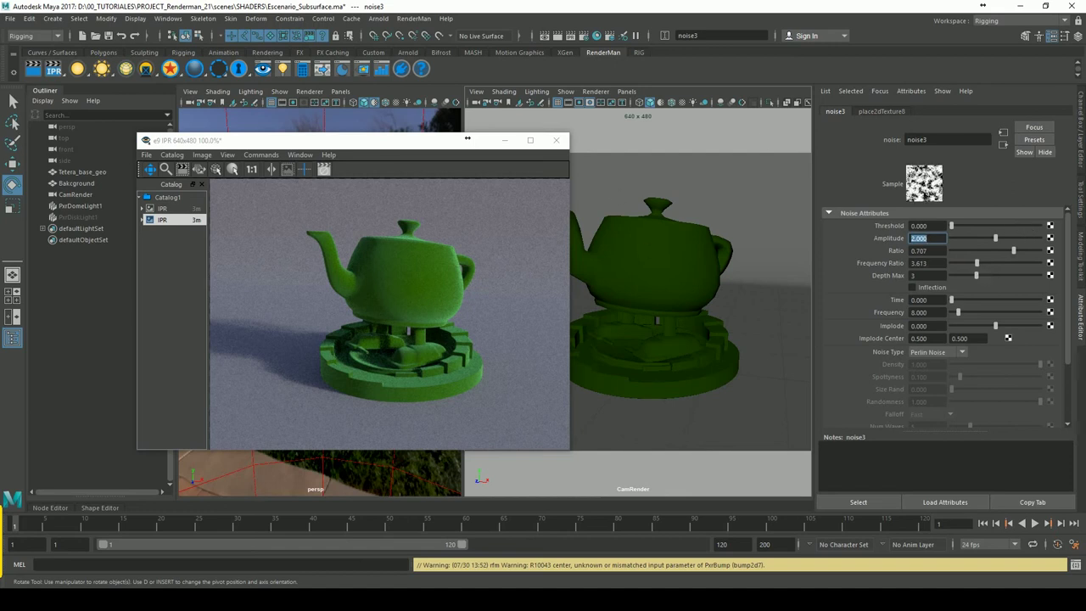
{"action": "left_click", "coordinate": [1003, 145]}
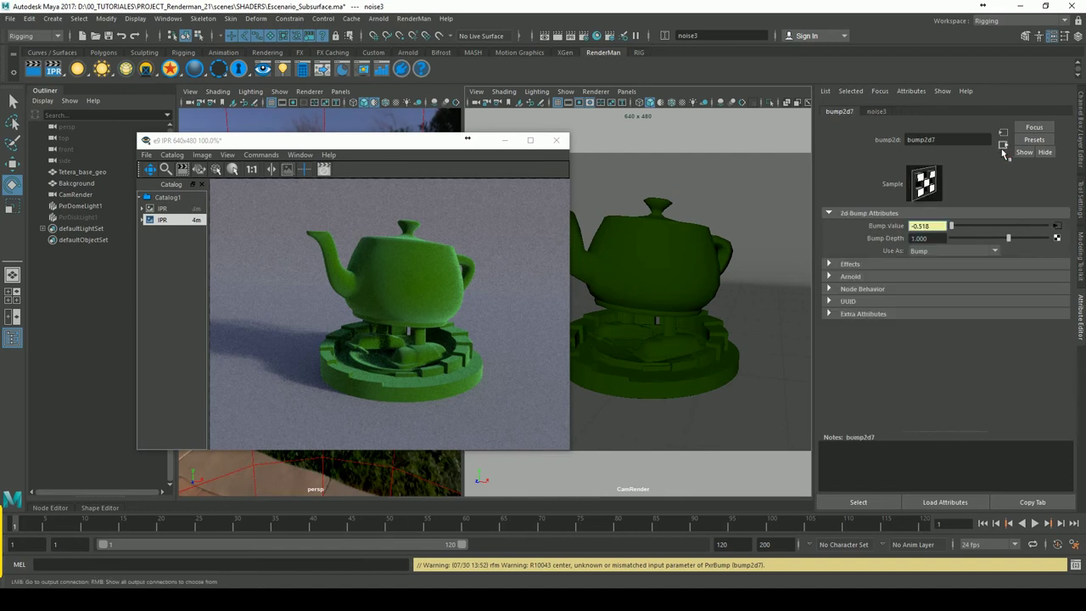
{"action": "left_click", "coordinate": [1004, 145]}
{"action": "left_click", "coordinate": [571, 37]}
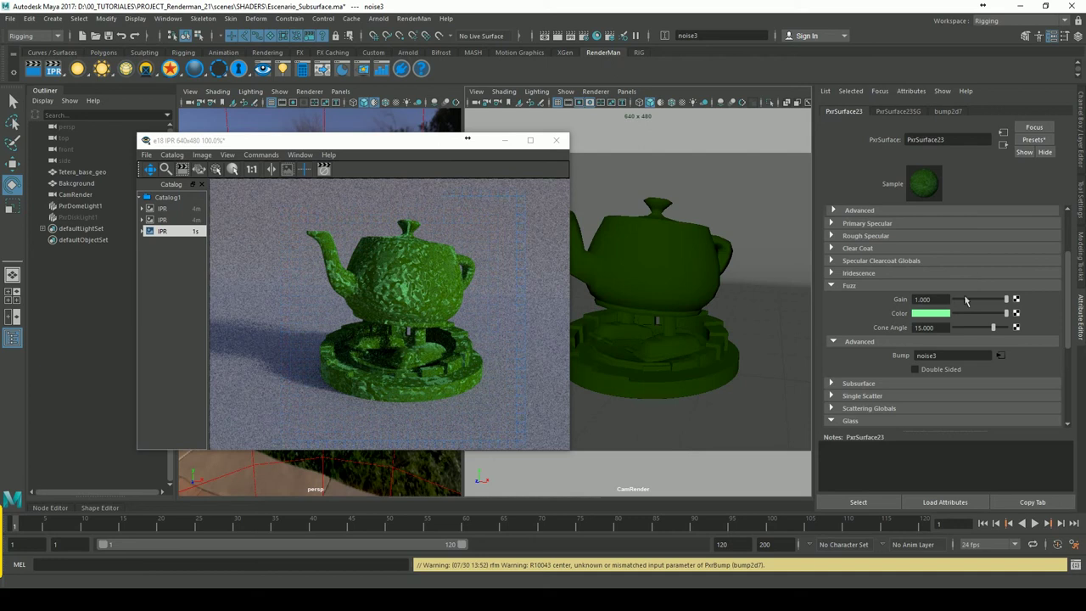
Go from noise3 to its bump2d7 node and set Bump Depth to 0.05.
{"action": "left_click", "coordinate": [1001, 356]}
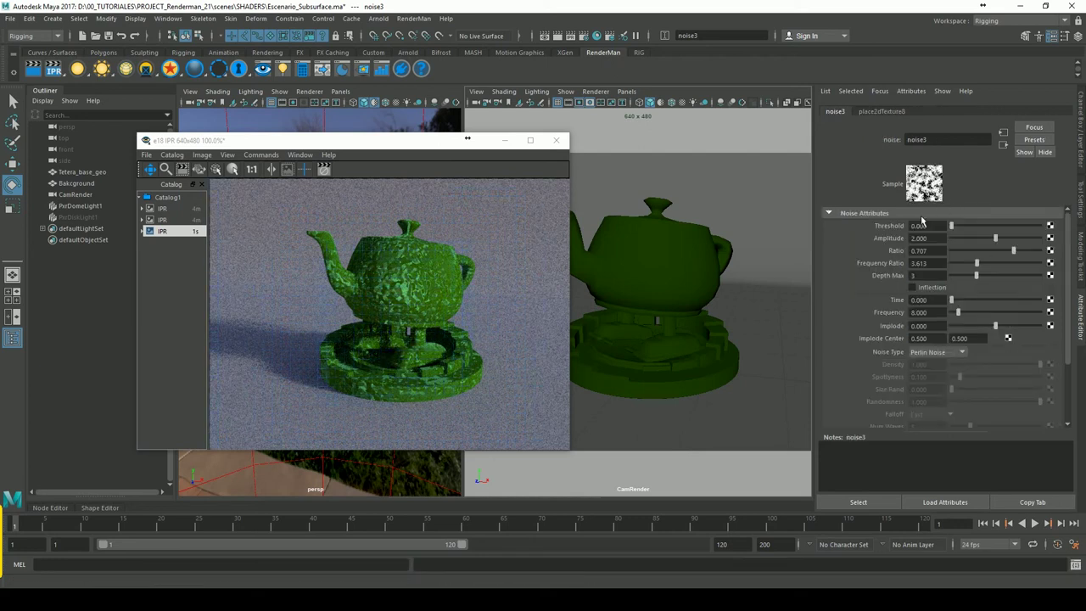
{"action": "left_click", "coordinate": [882, 111]}
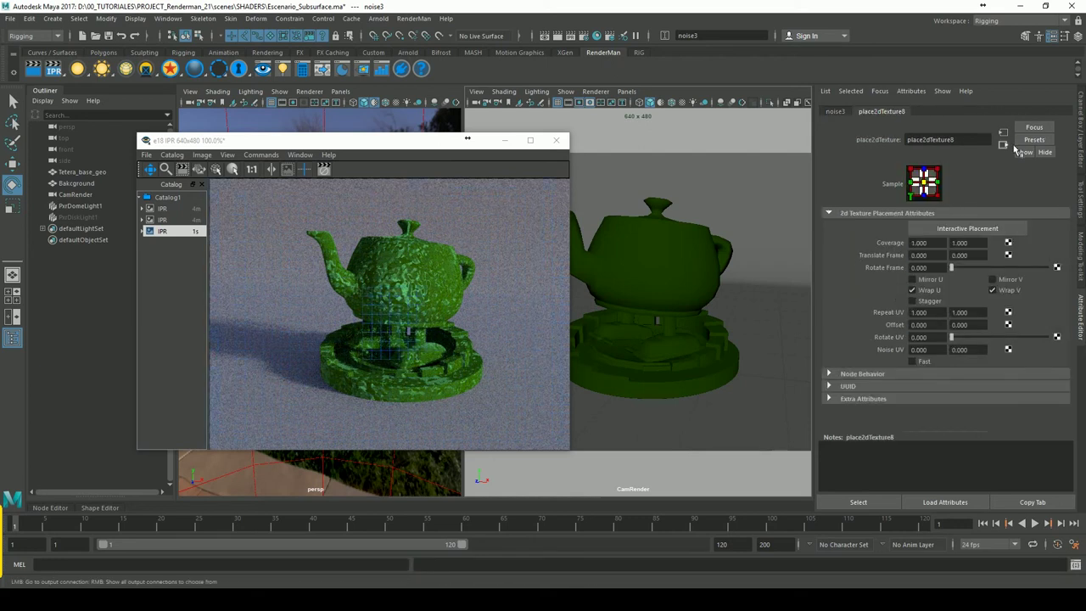
{"action": "left_click", "coordinate": [1003, 145]}
{"action": "left_click", "coordinate": [1008, 147]}
{"action": "left_click_drag", "start_coordinate": [925, 238], "coordinate": [885, 245], "text": "ctrl"}
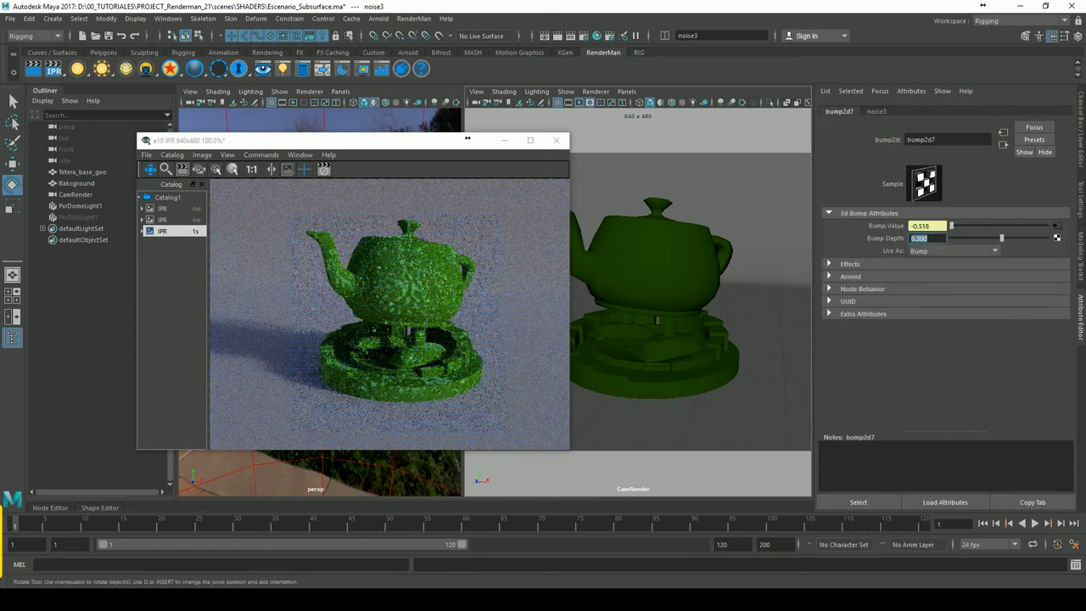
{"action": "left_click_drag", "start_coordinate": [894, 239], "coordinate": [923, 244], "text": "ctrl"}
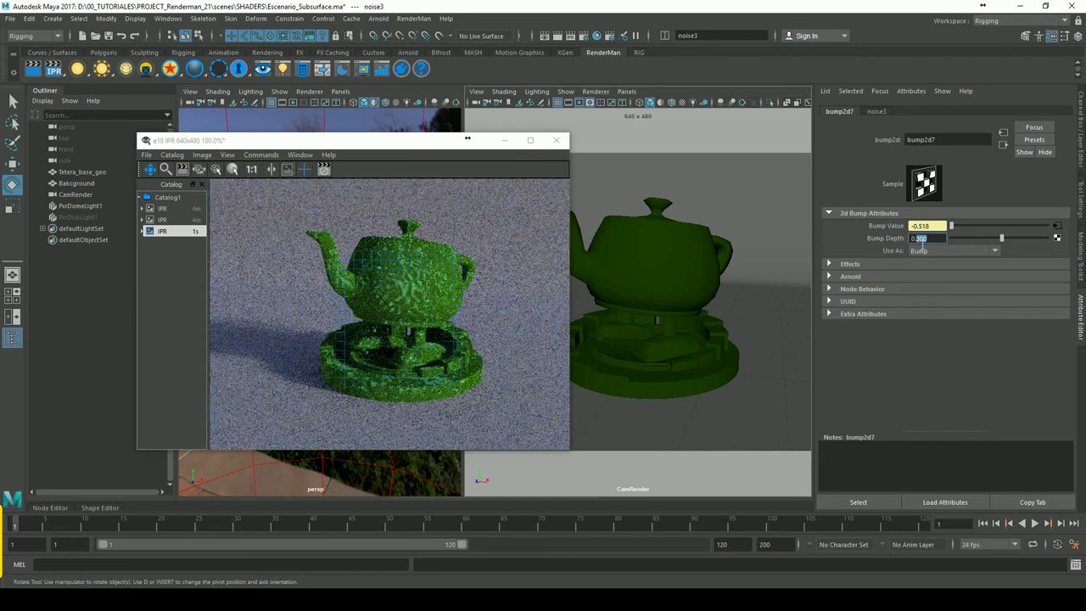
{"action": "type", "text": "0.05"}
{"action": "key", "text": "Return"}
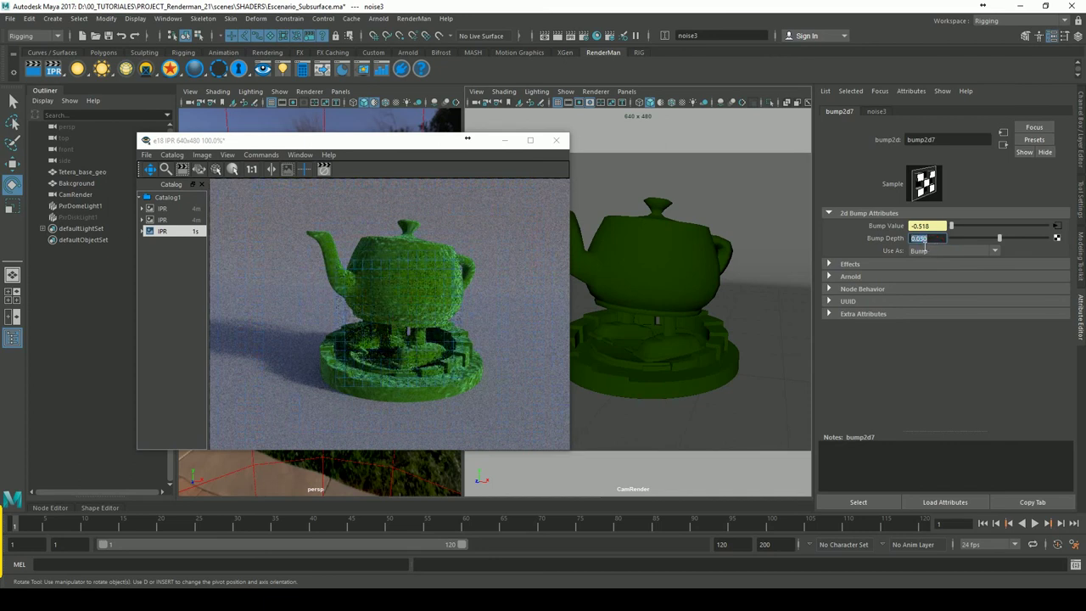
In PxrSurface23's Fuzz section, set Cone Angle to 20 and Gain to 0.5.
{"action": "left_click", "coordinate": [1003, 144]}
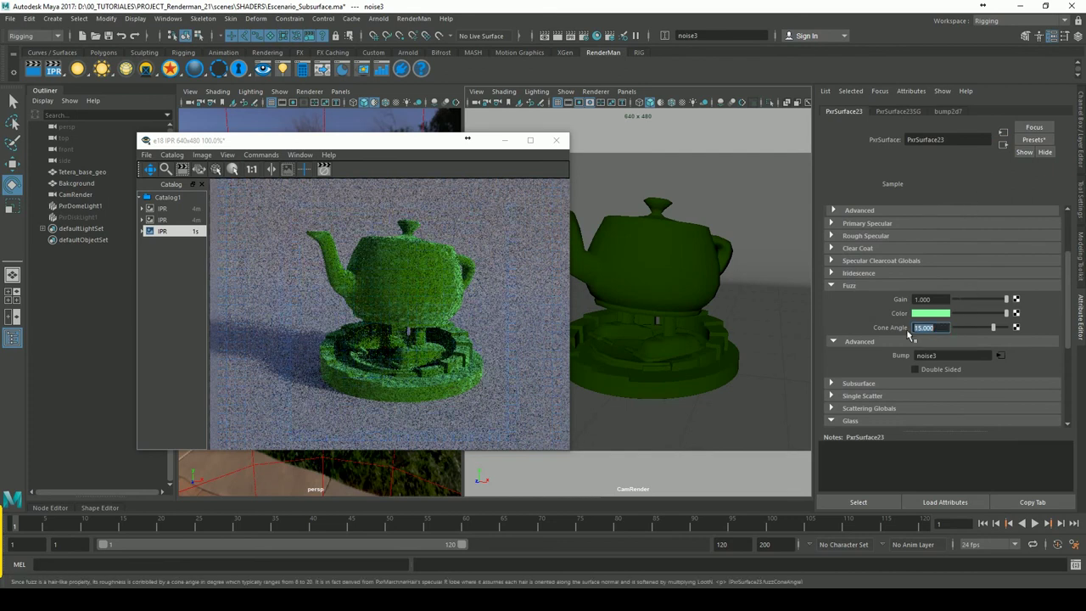
{"action": "type", "text": "10"}
{"action": "key", "text": "Return"}
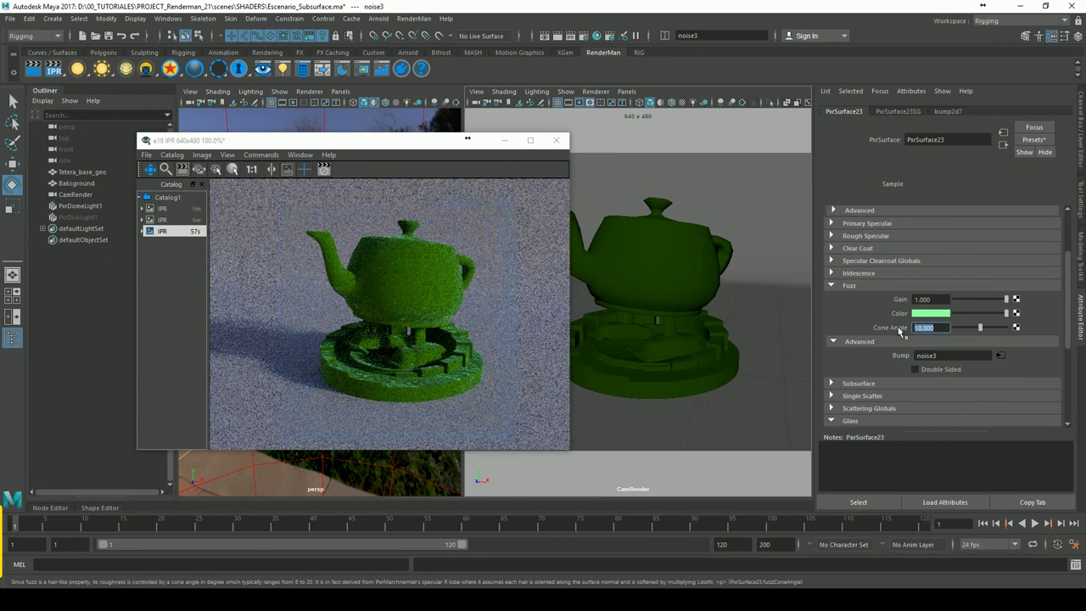
{"action": "type", "text": "20"}
{"action": "key", "text": "Return"}
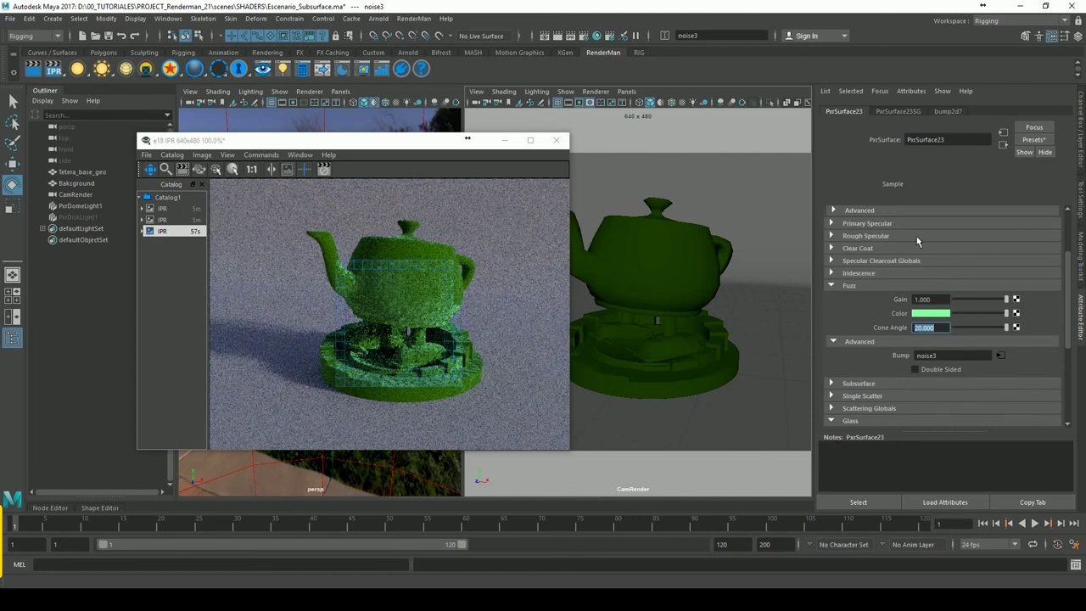
{"action": "left_click", "coordinate": [932, 300]}
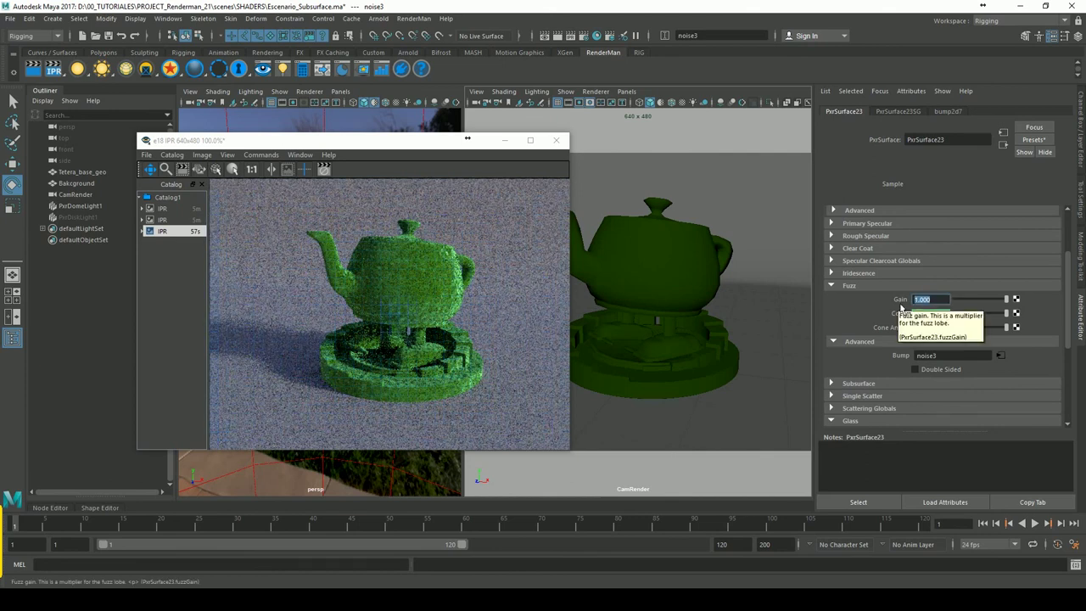
{"action": "type", "text": "0.5"}
{"action": "key", "text": "Return"}
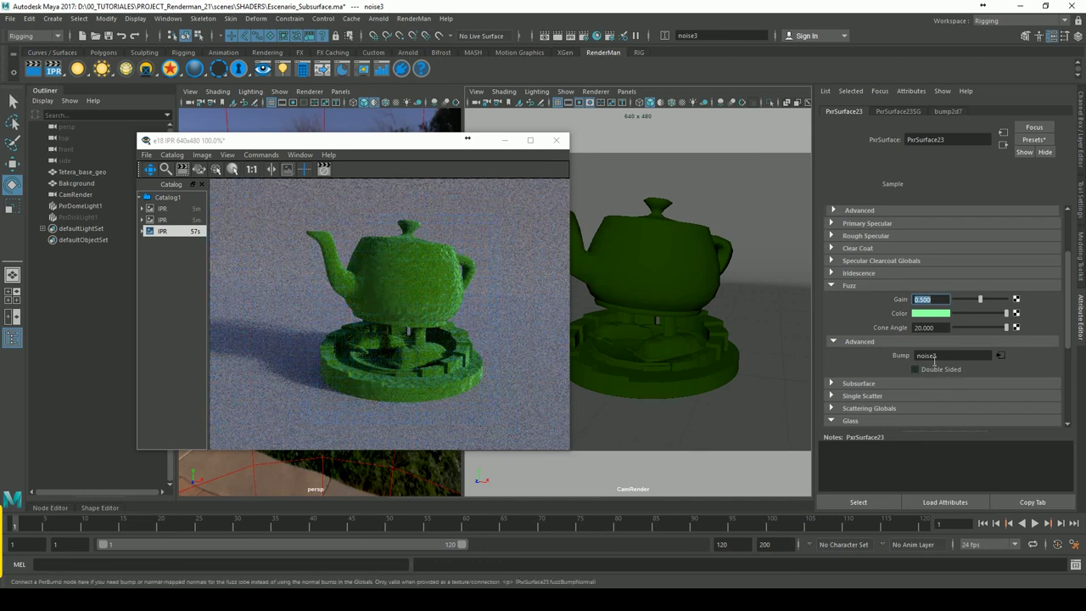
{"action": "mouse_move", "coordinate": [940, 369]}
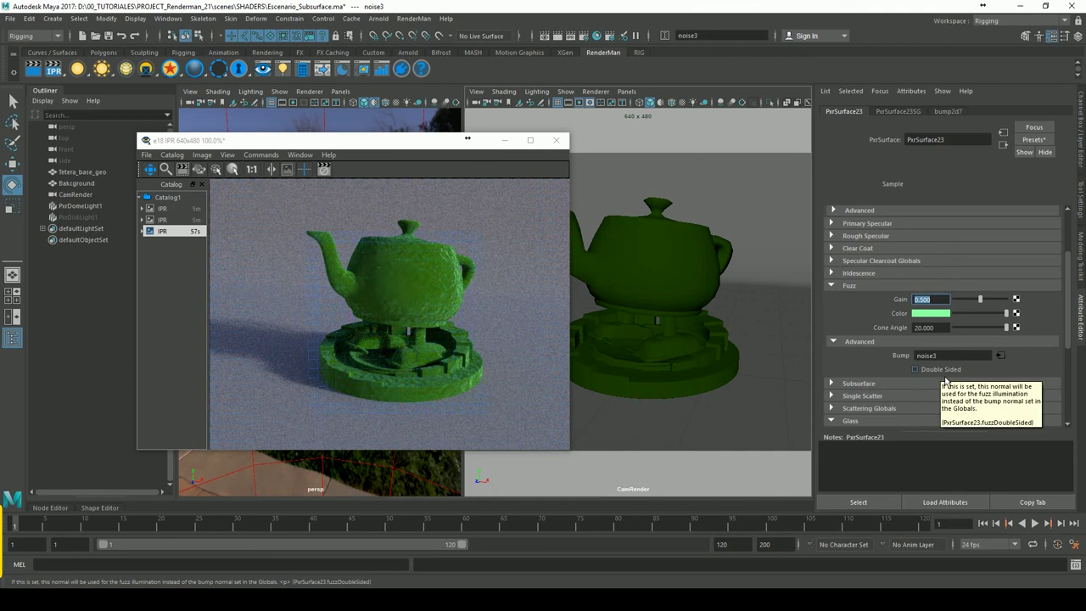
{"action": "left_click_drag", "start_coordinate": [466, 138], "coordinate": [483, 139]}
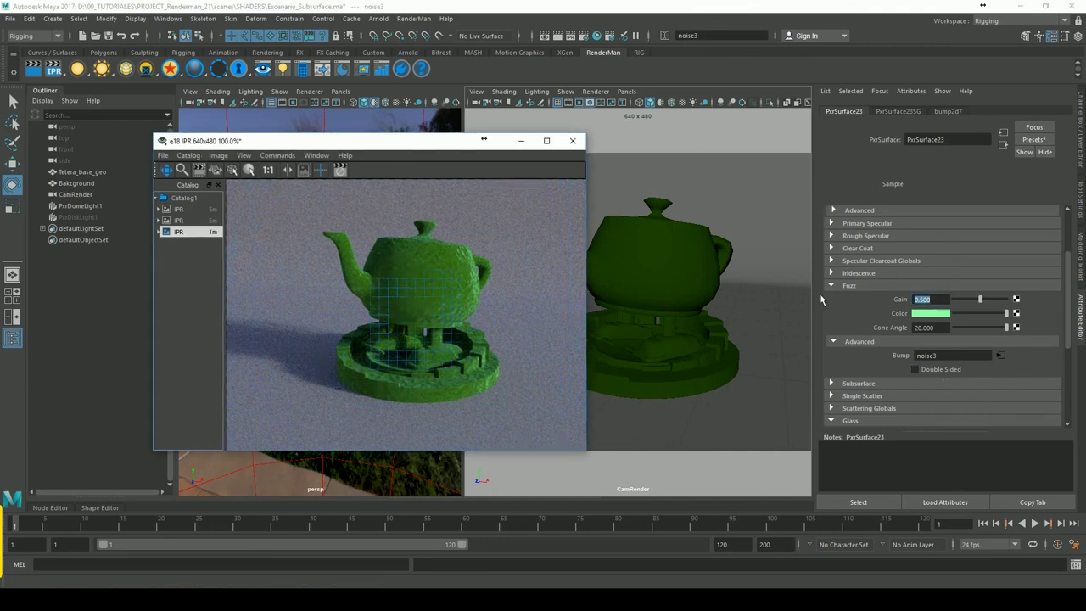